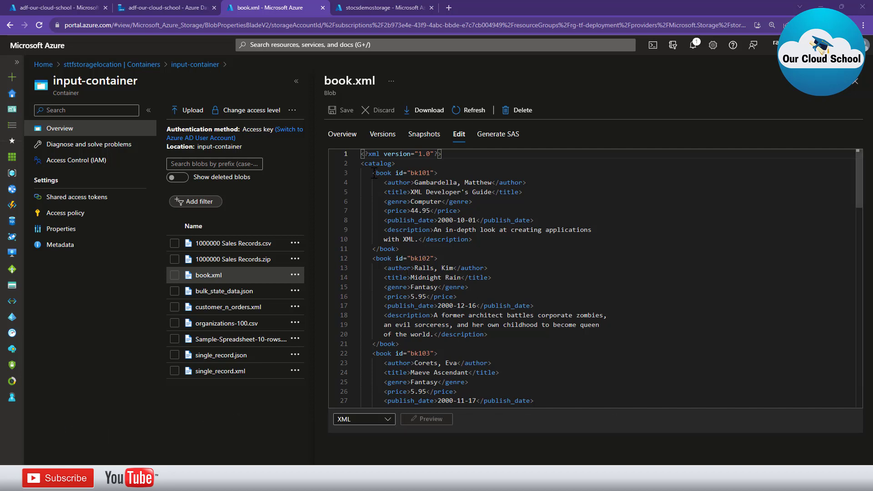
- Examine the structure of the first book record (bk101) in book.xml, including its id attribute and child elements
drag(372, 173, 400, 249)
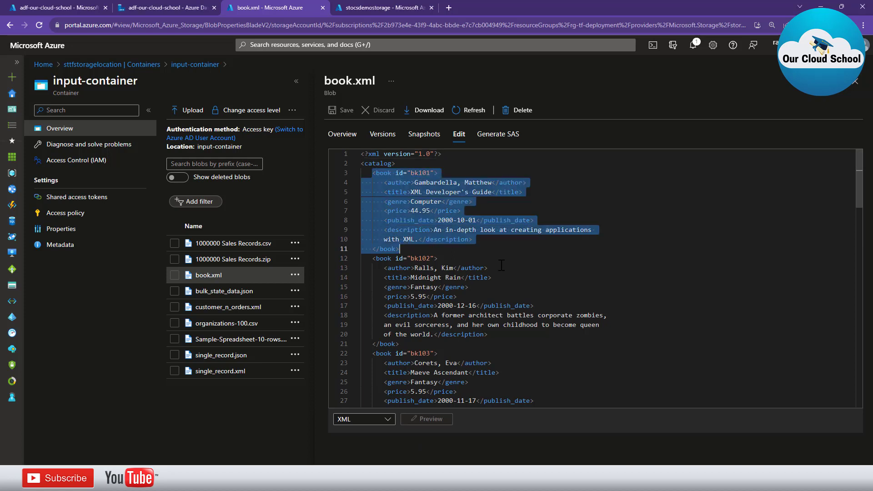
click(518, 256)
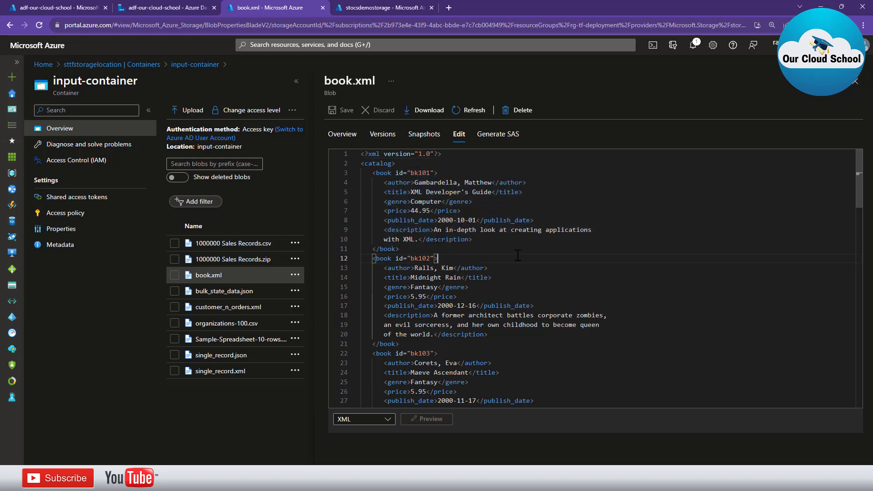
click(373, 174)
drag(376, 192, 399, 248)
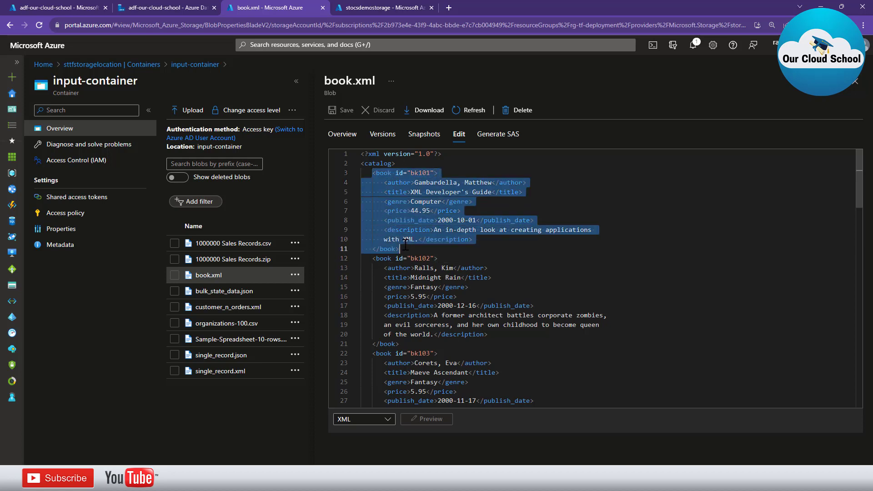
click(477, 246)
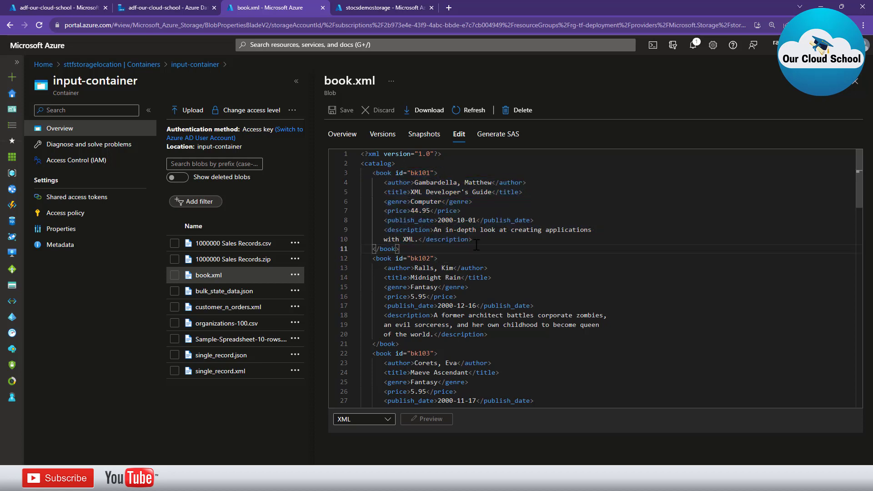
drag(392, 173, 435, 173)
click(385, 183)
drag(388, 210, 464, 212)
click(382, 221)
drag(363, 174, 458, 244)
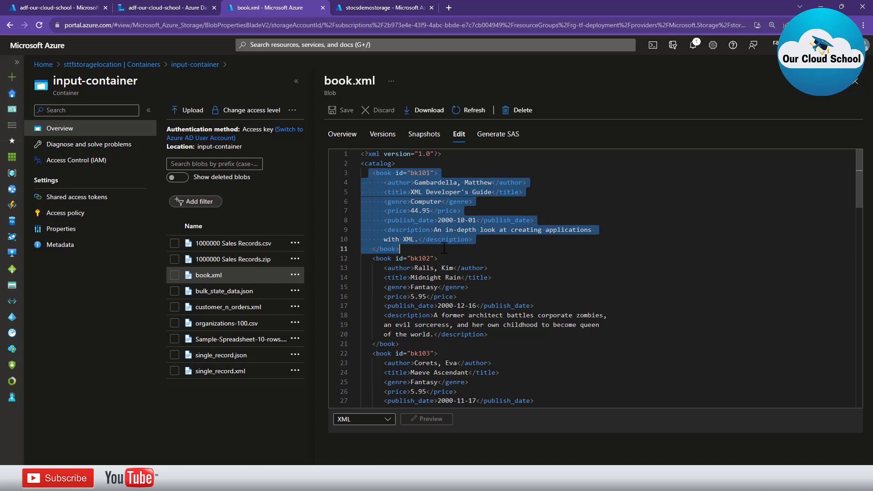
click(435, 249)
drag(374, 173, 400, 248)
- Switch to the adf-our-cloud-school data factory and create a new pipeline
click(159, 8)
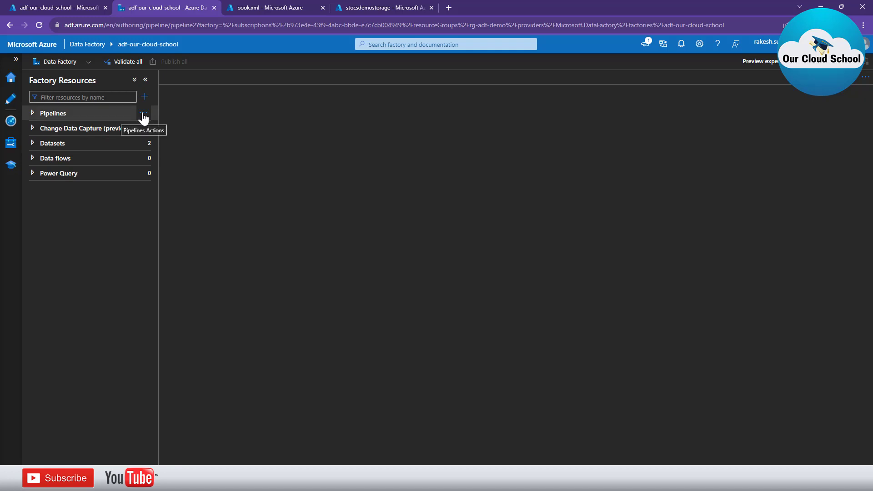
click(143, 115)
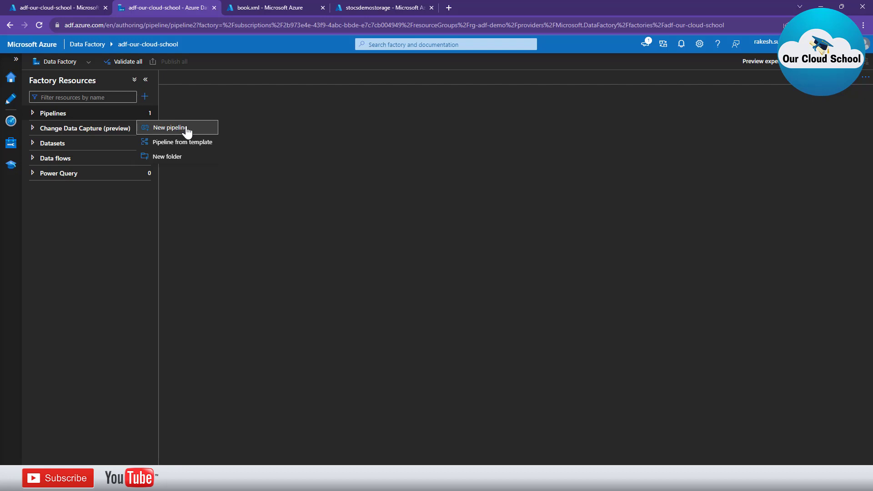
click(200, 132)
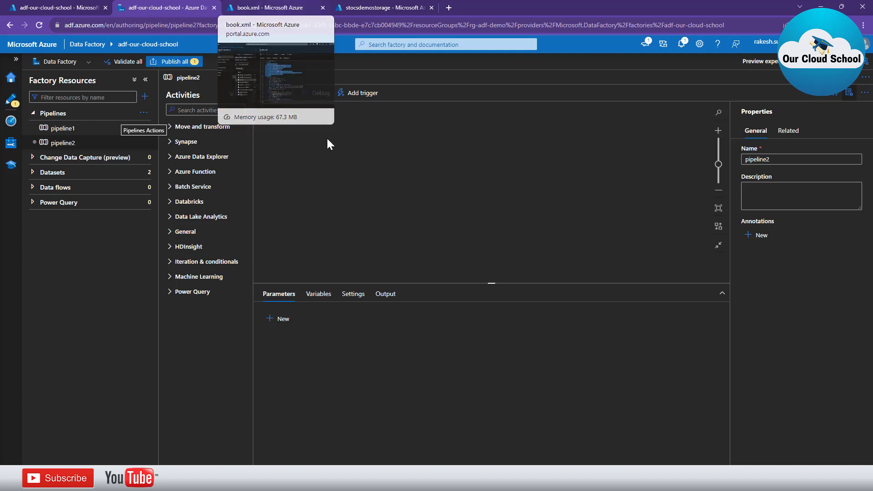
- Add a Data flow activity from Move and transform to the pipeline and check its settings for existing data flows
click(176, 128)
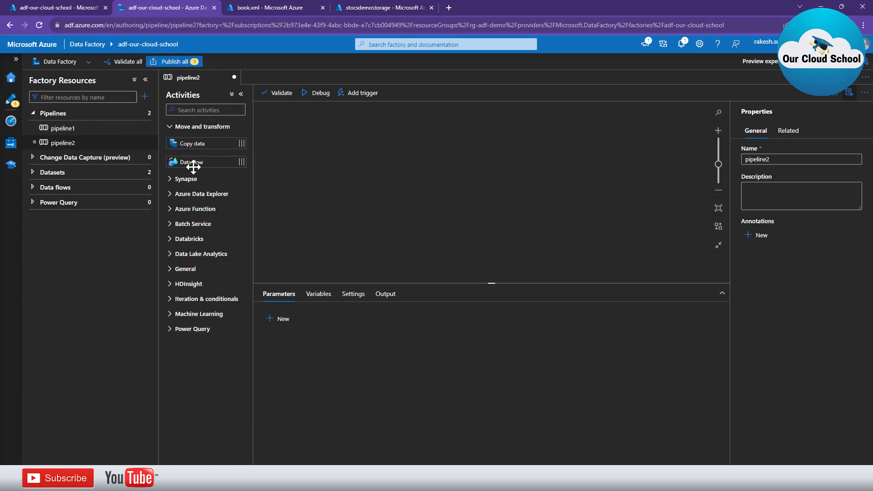
drag(187, 166, 383, 178)
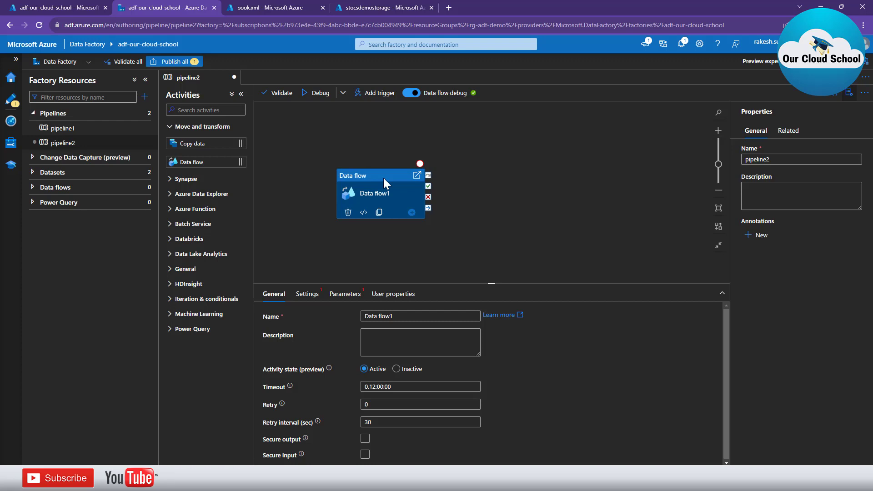
click(307, 294)
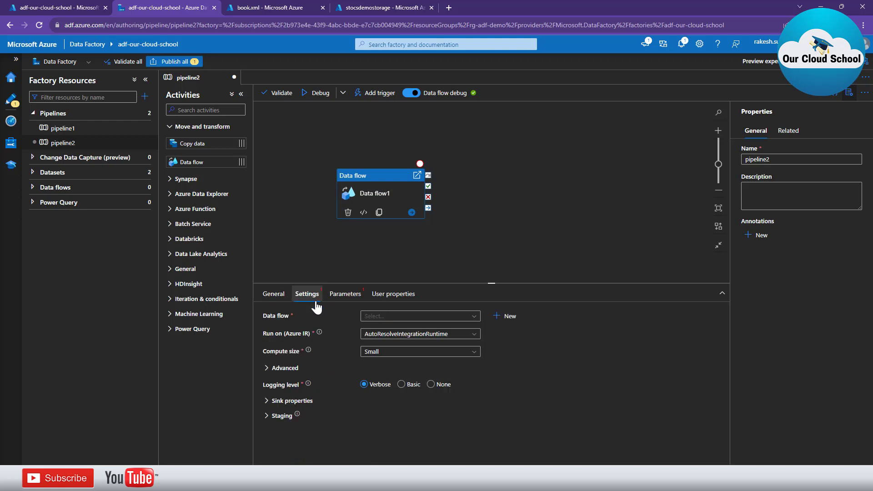
click(400, 317)
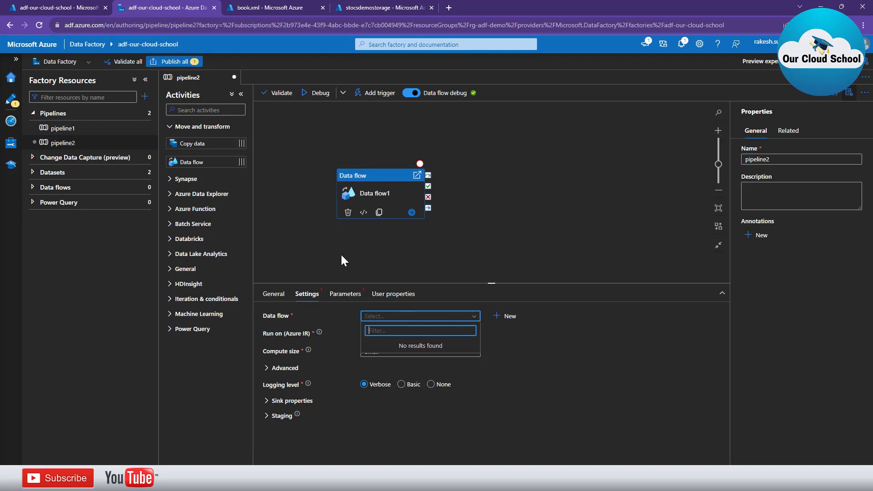
click(328, 228)
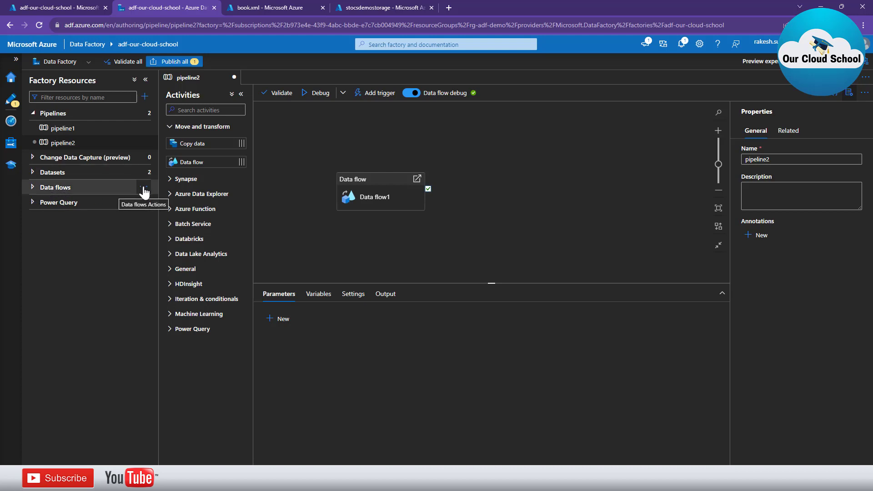
- Create a new data flow in the factory and add a source to it
click(144, 189)
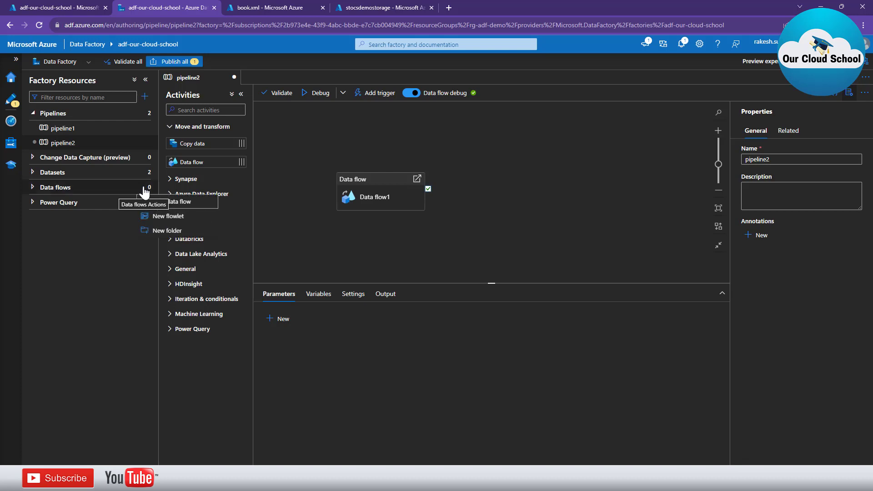
click(193, 205)
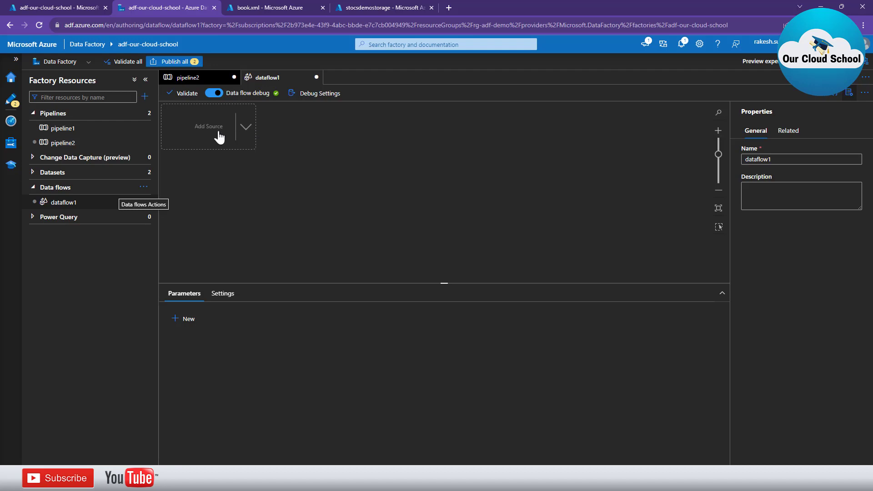
click(246, 129)
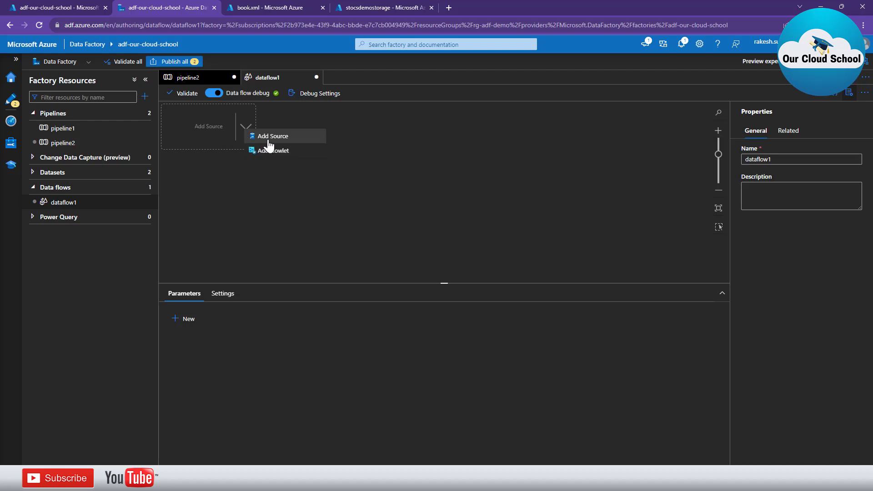
click(290, 138)
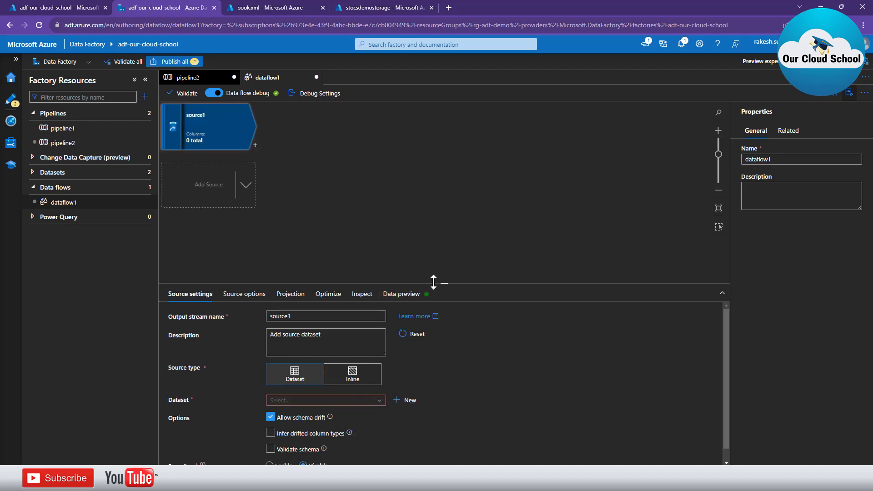
- Start a new dataset for the source, using Azure Blob Storage as the data store and XML as the format
drag(441, 283, 445, 223)
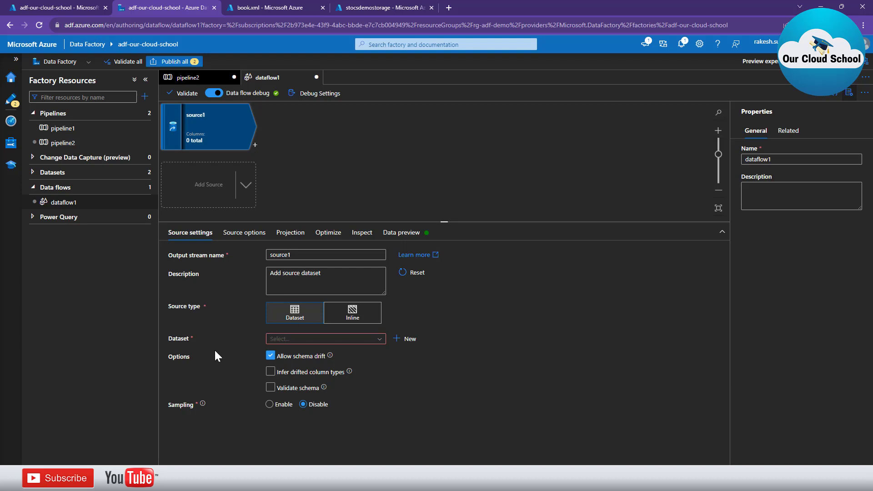
click(293, 340)
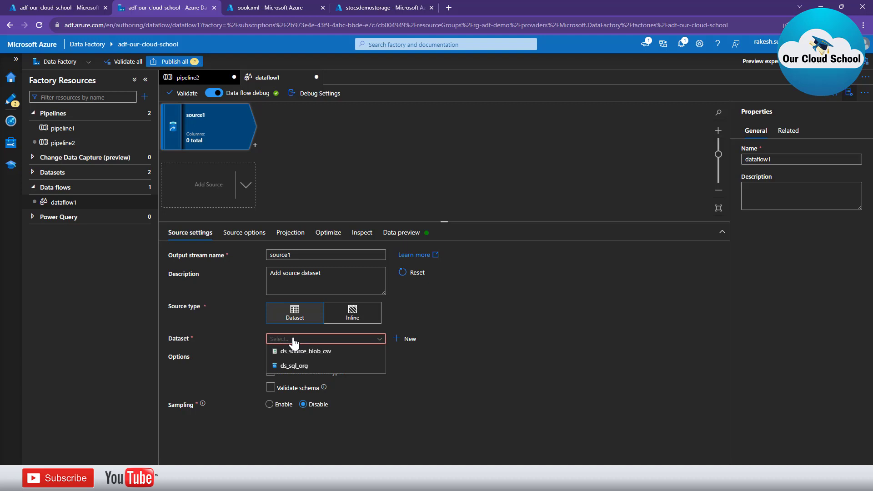
click(403, 341)
click(400, 339)
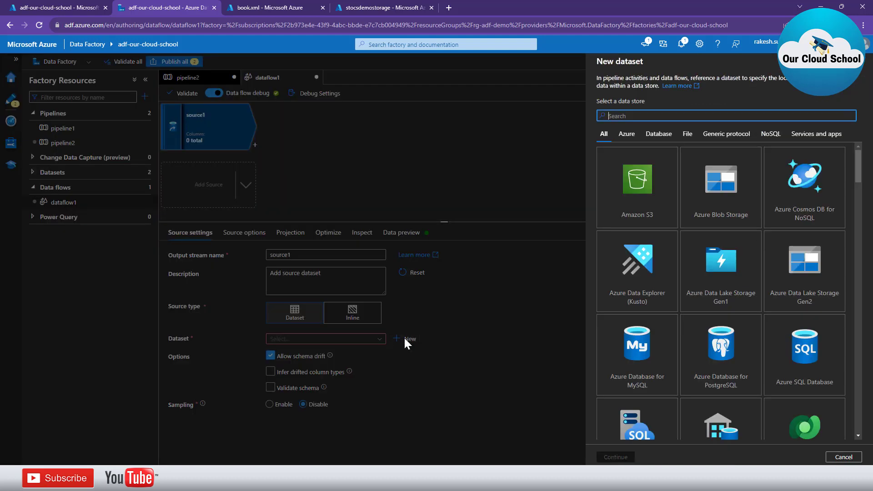
click(721, 186)
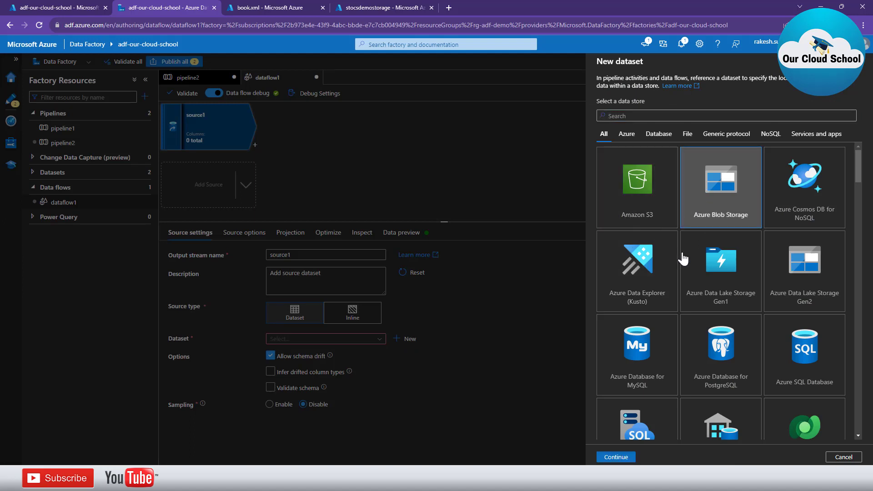
click(614, 457)
click(637, 292)
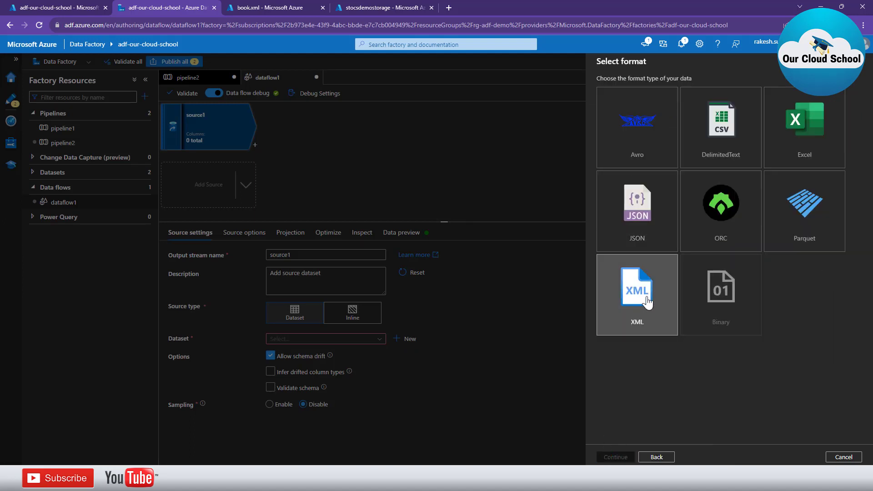
click(616, 457)
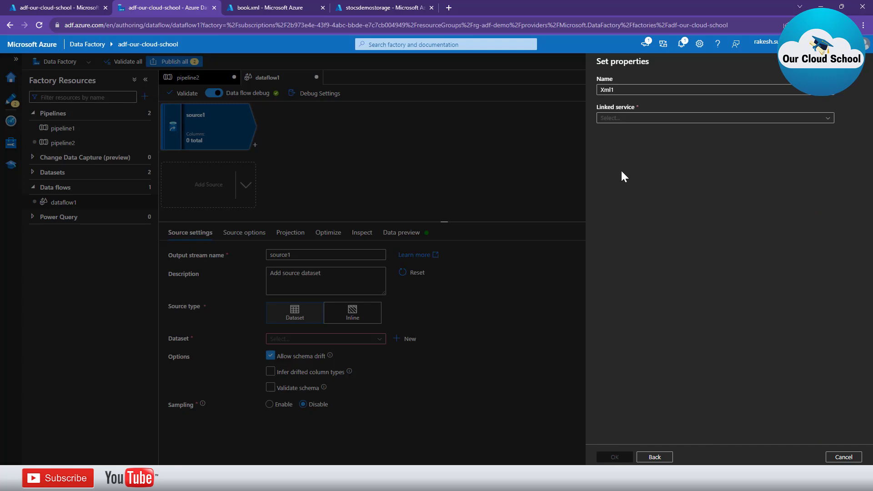
- Name the dataset ds_blob_xml and assign it the linked service ls_blob_source
double_click(632, 89)
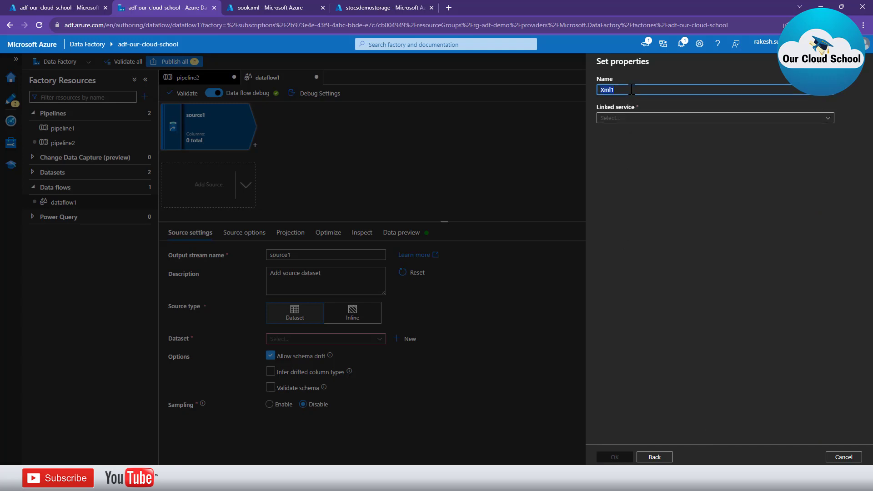
text(ds_blo)
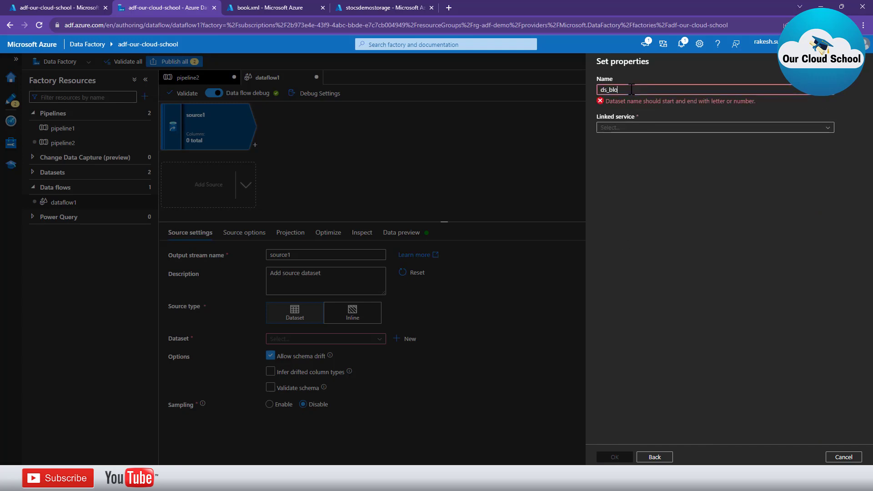
text(b_xml)
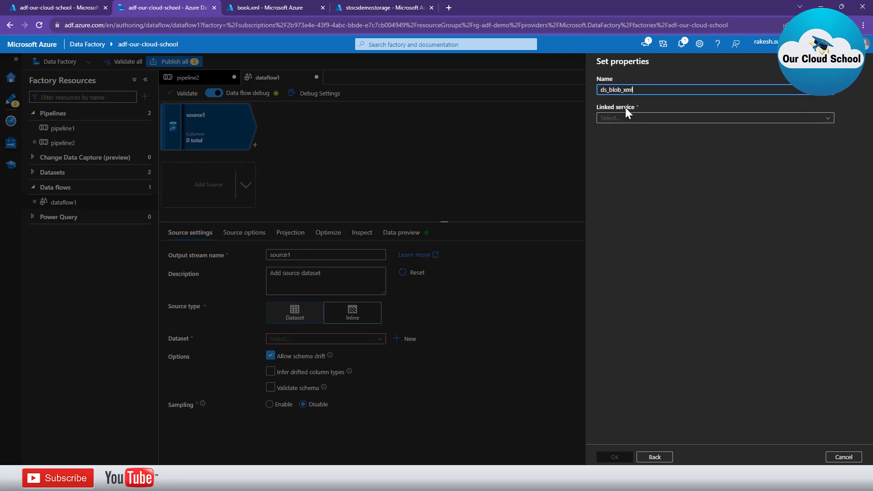
click(627, 118)
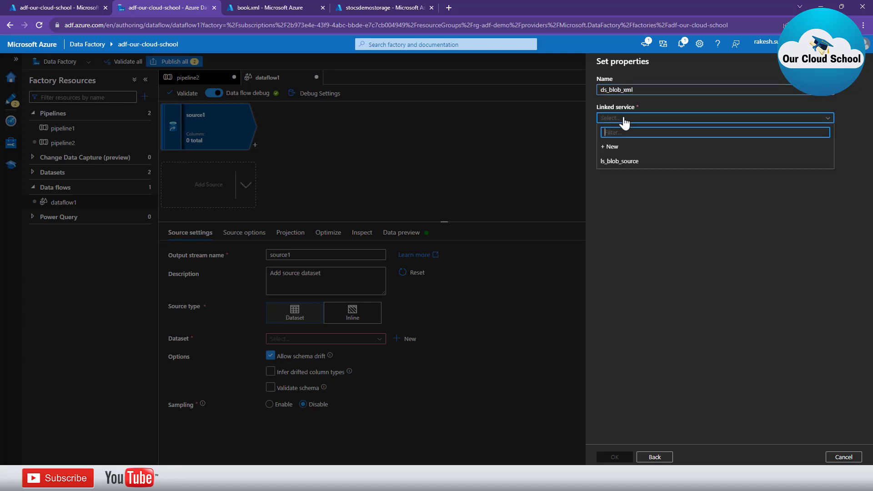
click(636, 162)
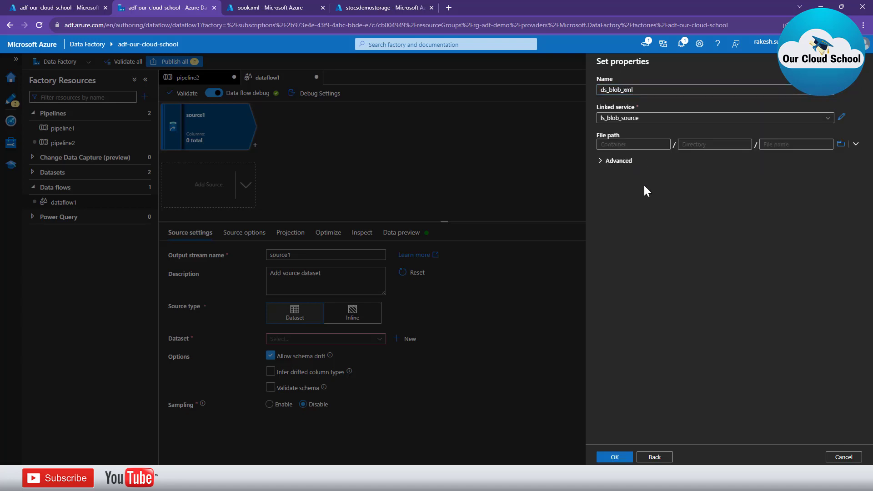
- Set the dataset's file path to book.xml in input-container and create the dataset
click(841, 145)
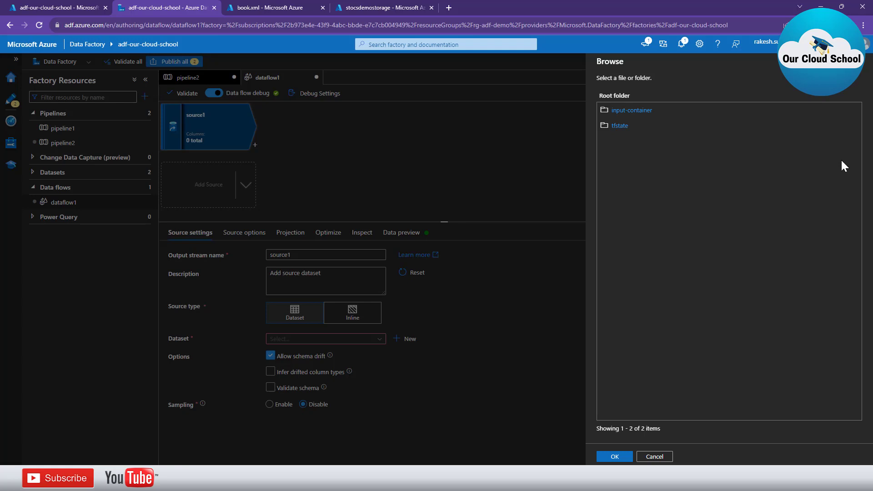
click(640, 114)
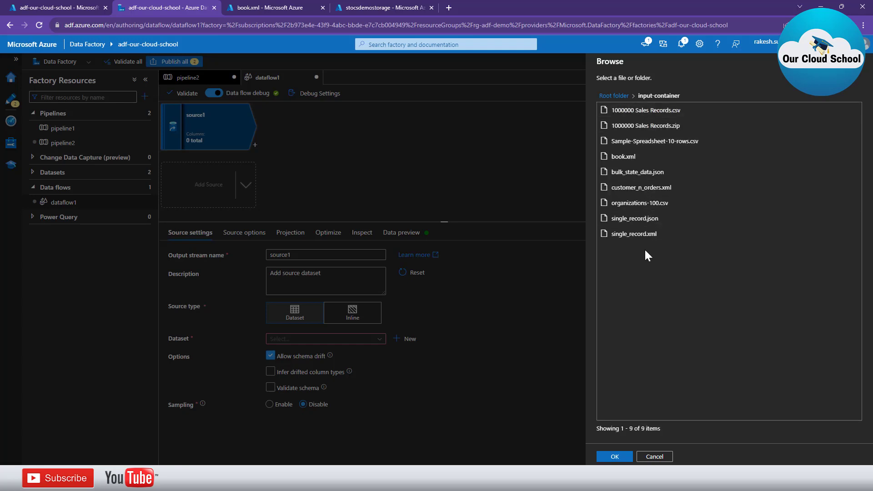
click(623, 156)
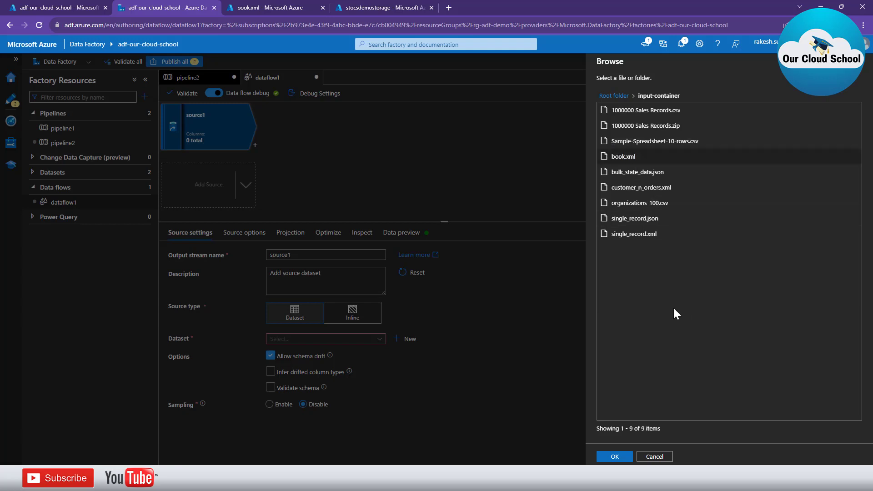
click(615, 456)
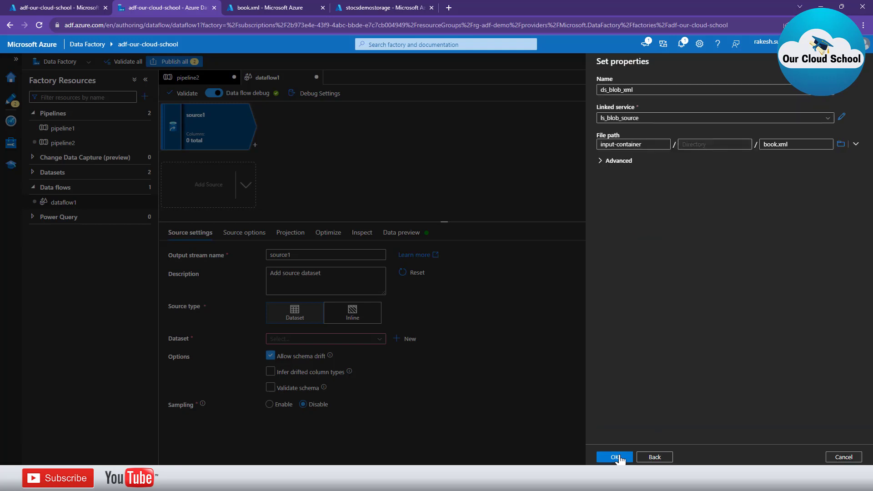
click(615, 456)
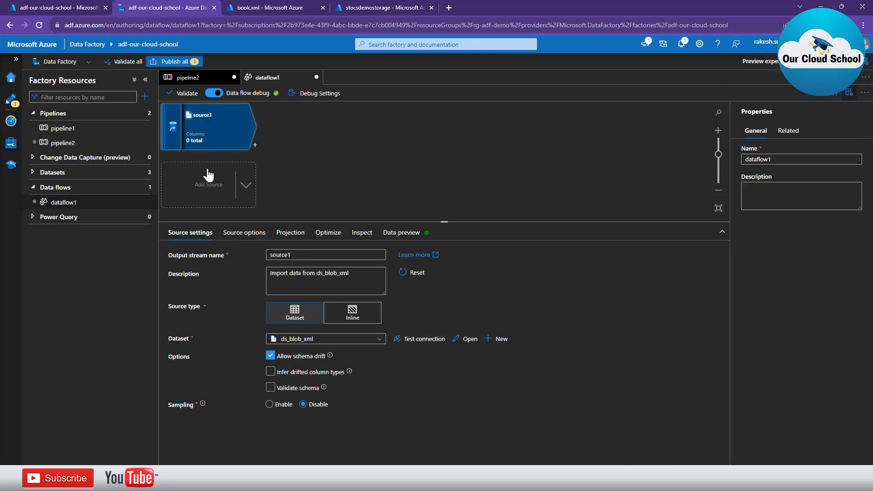
- Rename the source's output stream to BookXml
double_click(289, 256)
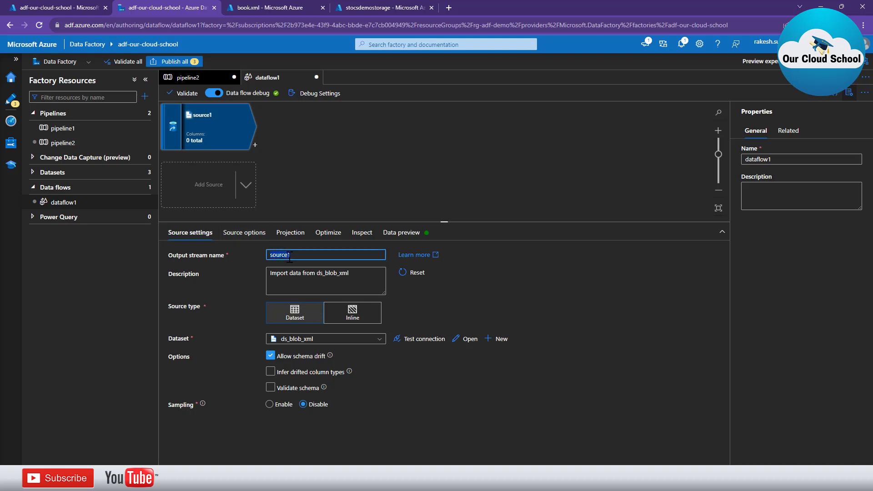
text(Book Xml)
click(556, 277)
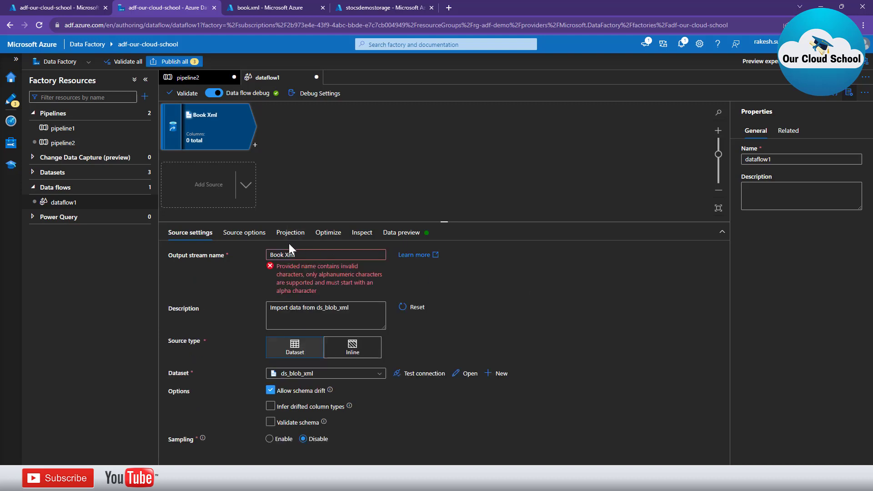
click(283, 254)
key(Delete)
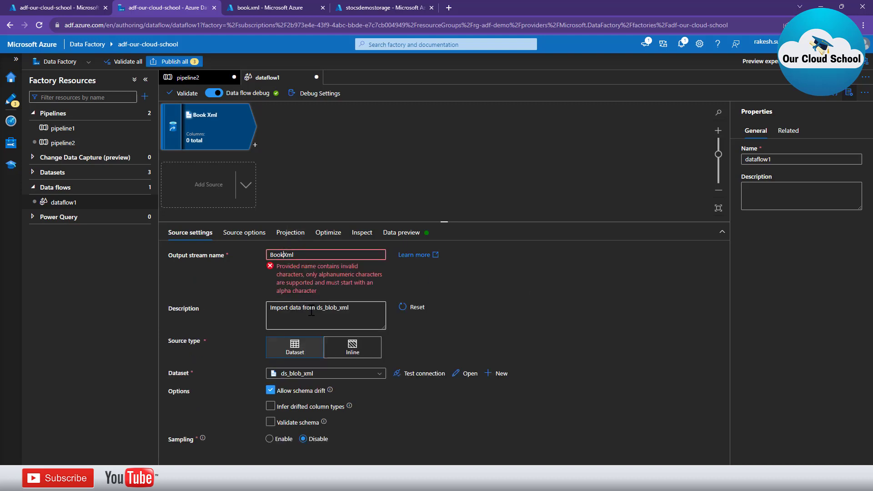
click(532, 302)
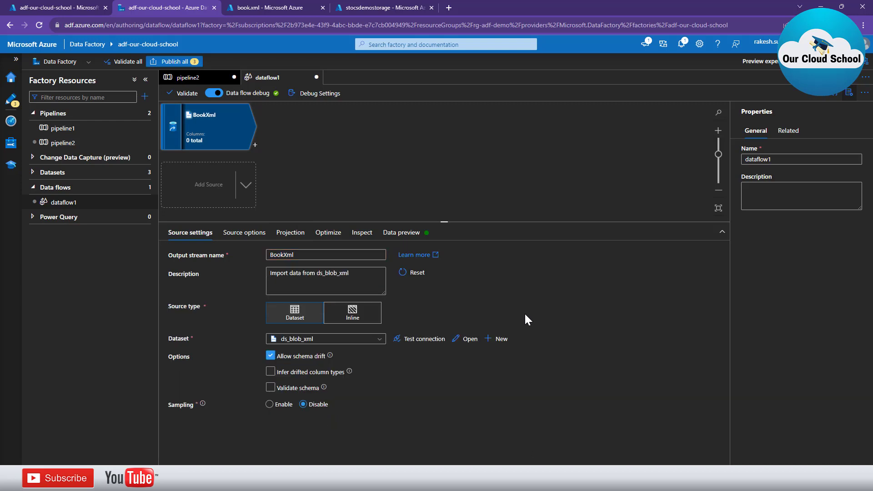
- Import the projection for the BookXml source and expand the catalog and book levels of its schema
click(250, 233)
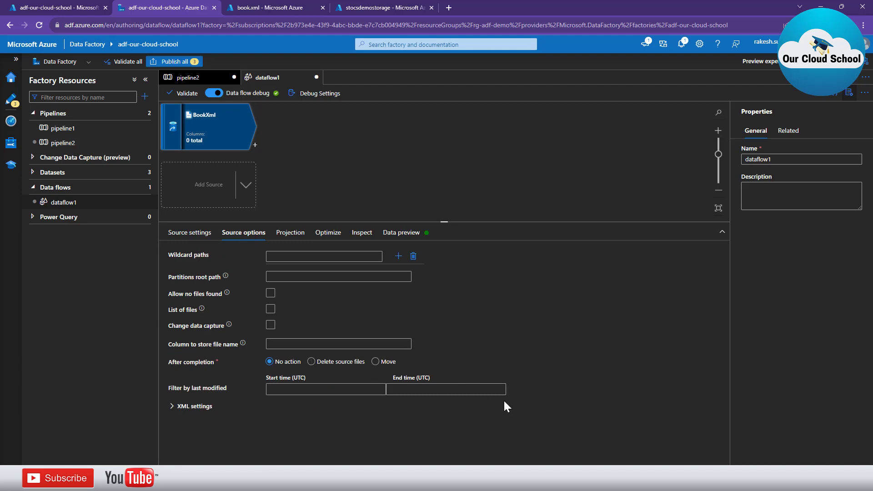
click(291, 234)
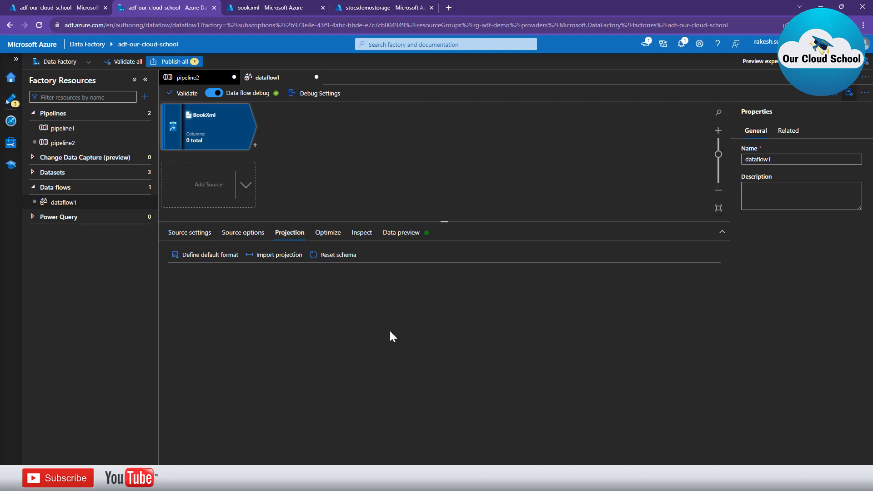
click(276, 257)
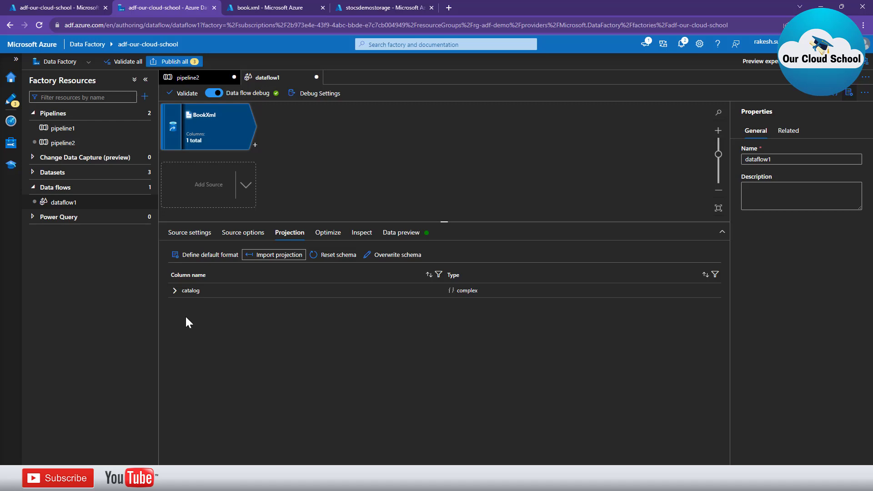
click(174, 291)
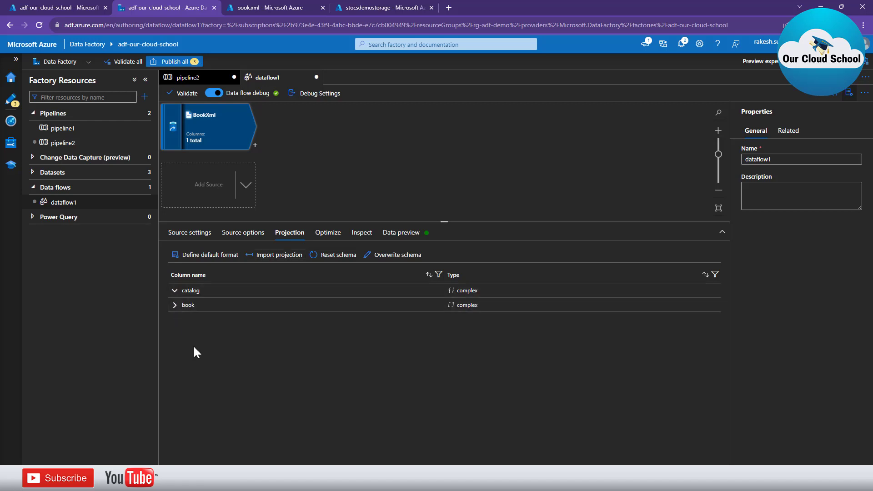
click(175, 305)
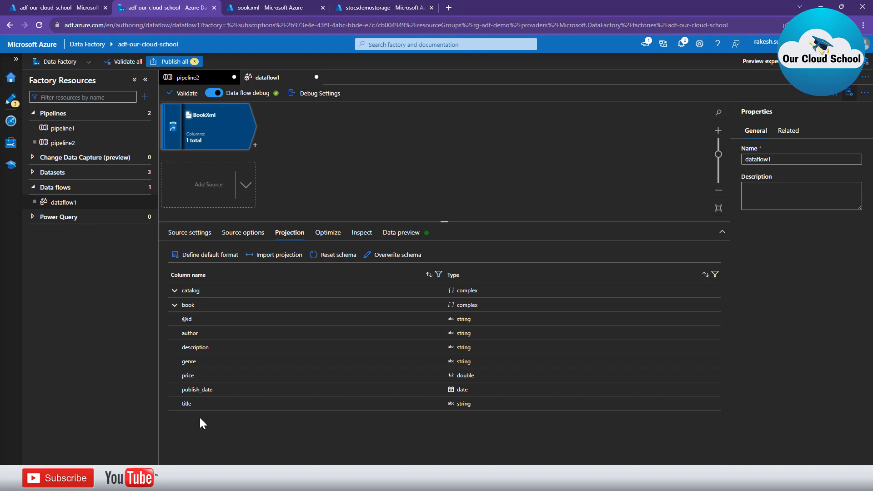
- Examine the BookXml source's partition options, the nested columns with their types, and a refreshed data preview
click(327, 234)
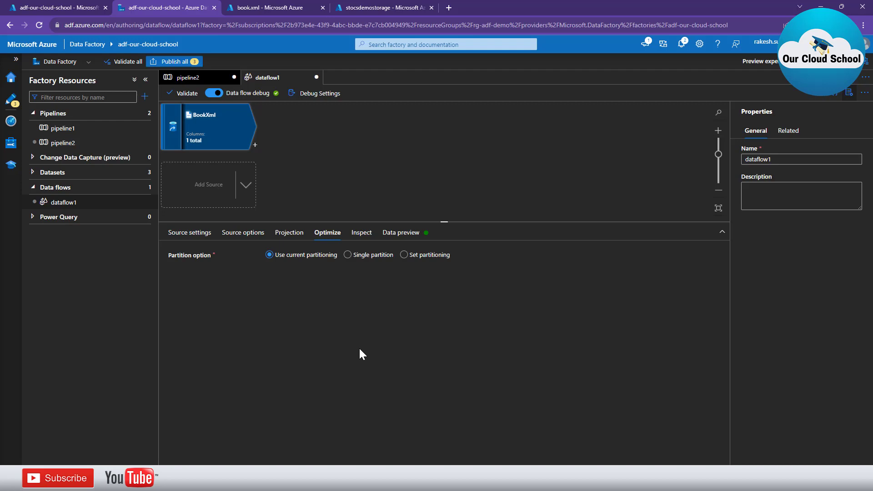
click(363, 235)
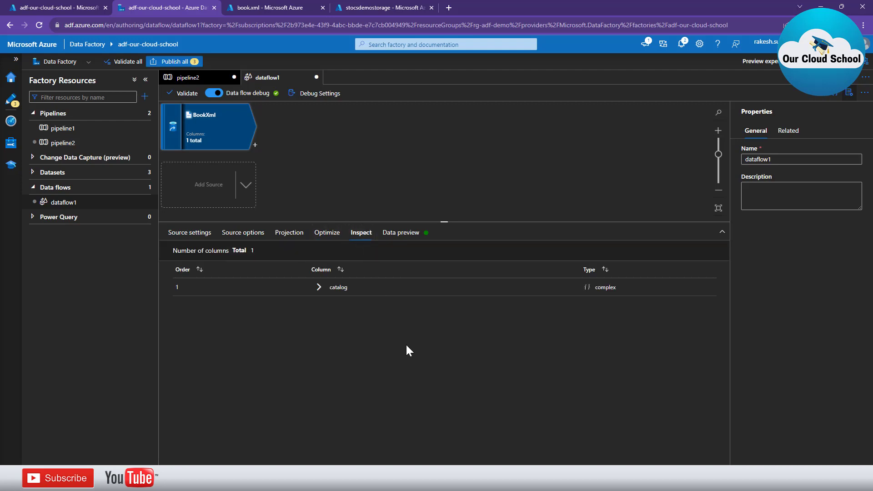
click(318, 287)
click(326, 304)
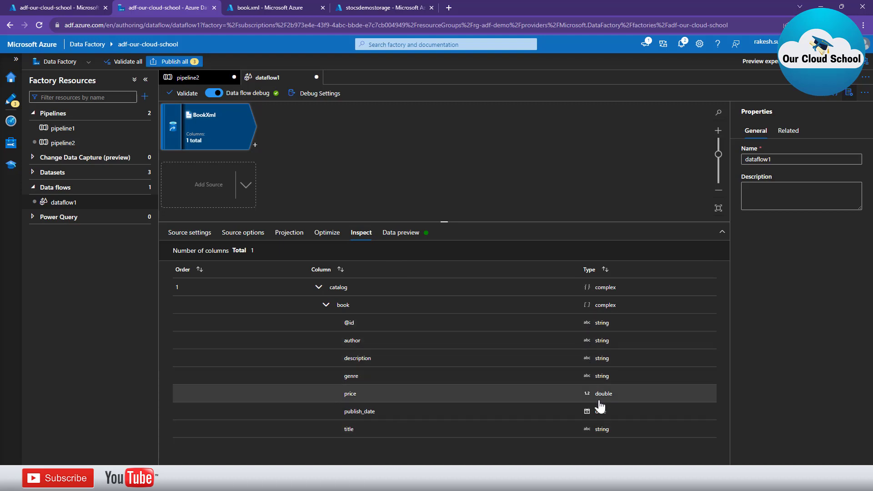
click(415, 234)
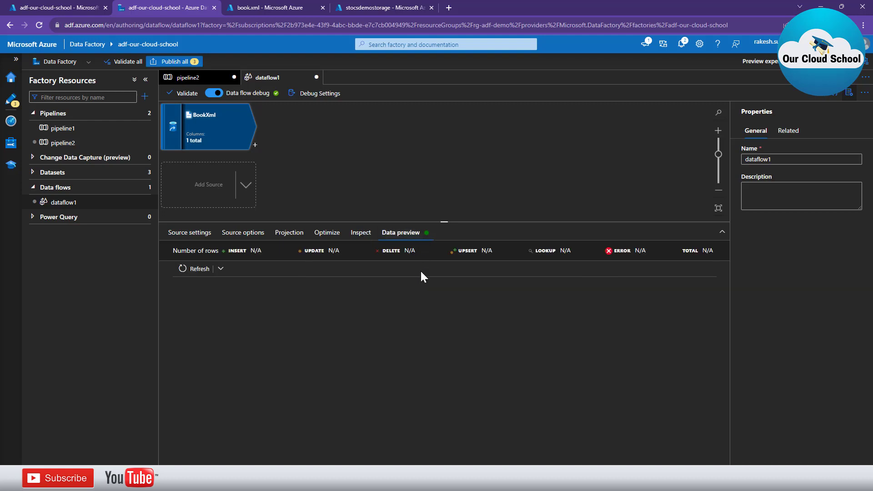
click(194, 272)
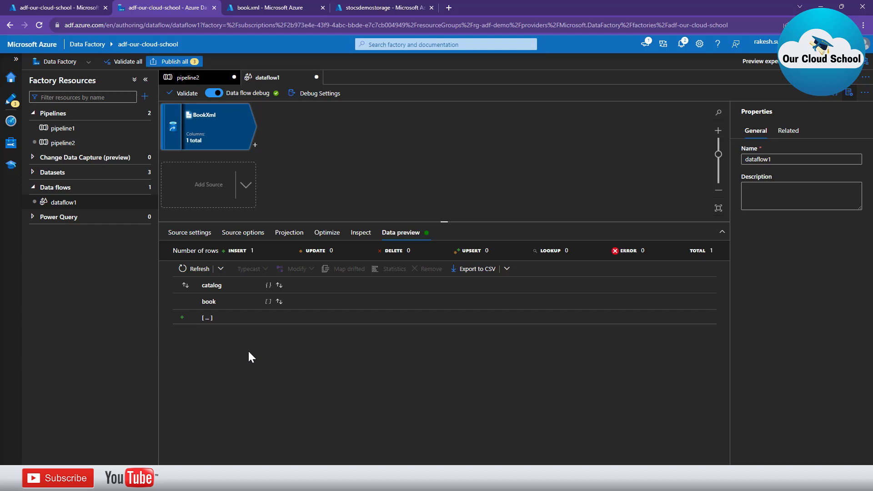
click(361, 233)
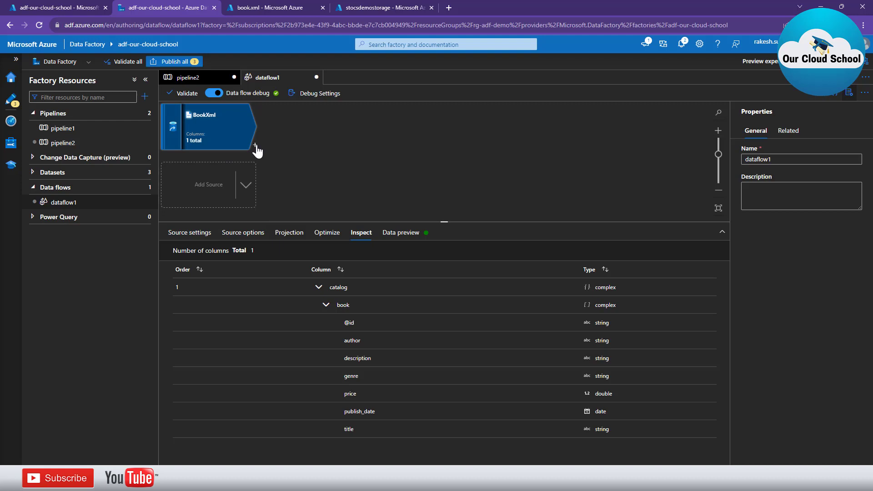
- Add a Flatten transformation after BookXml and name its output stream FlatXmlAttribute
click(288, 151)
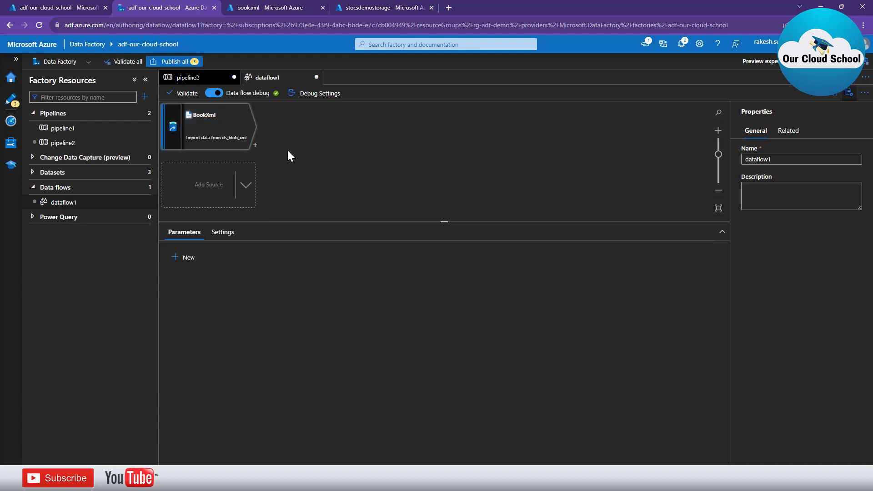
click(255, 146)
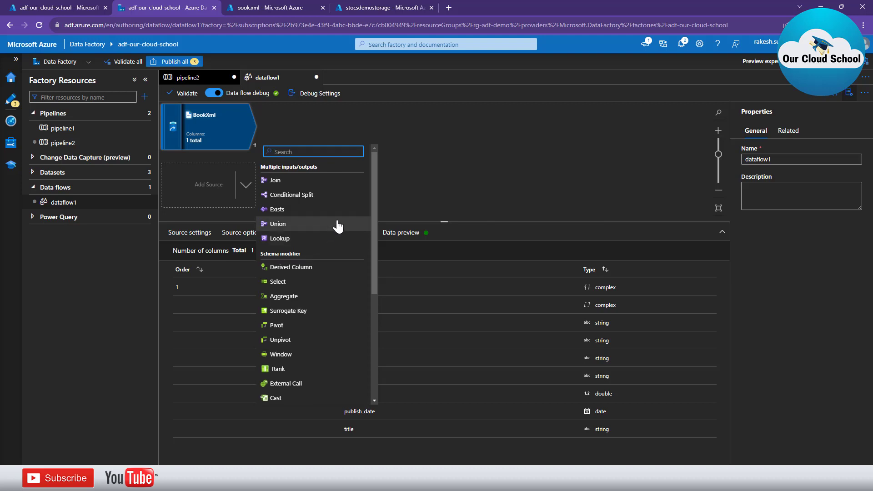
scroll(340, 225, down, 1)
scroll(337, 243, down, 2)
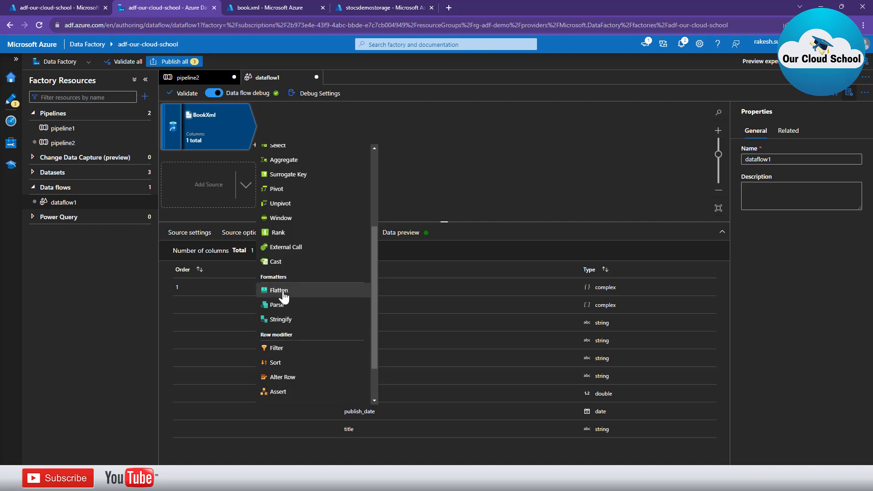
click(279, 290)
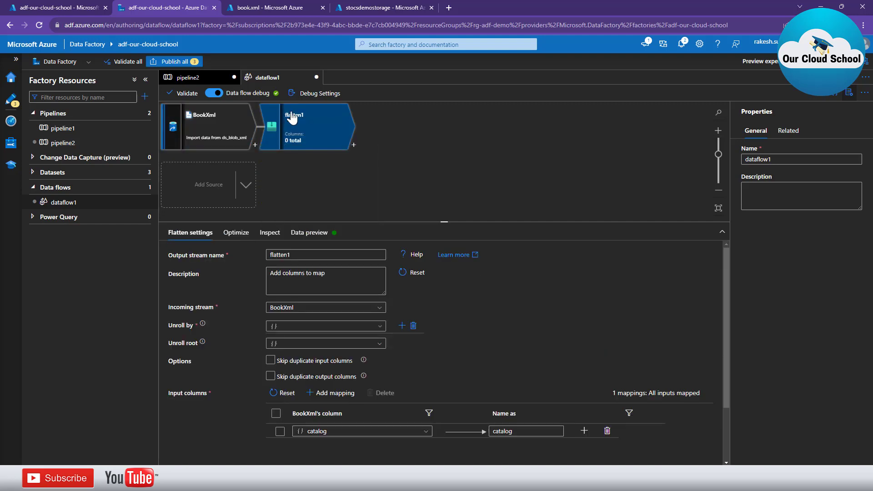
drag(269, 255, 288, 255)
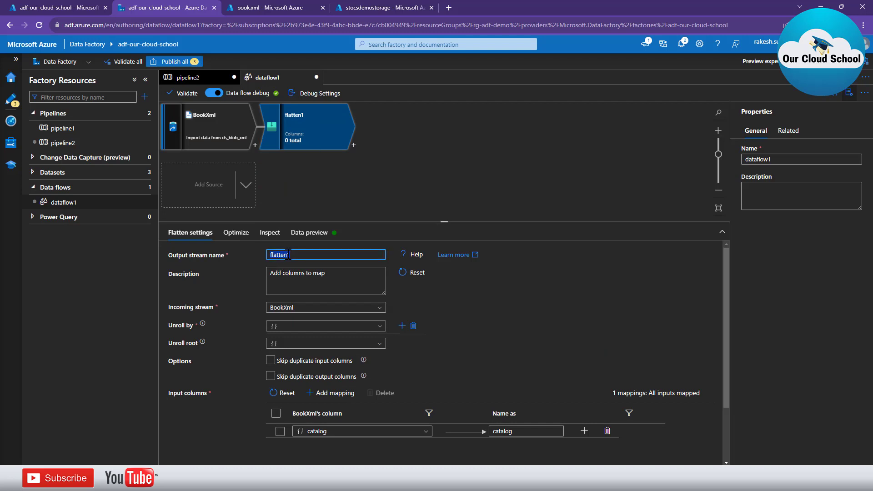
text(FlatXmlAttribute)
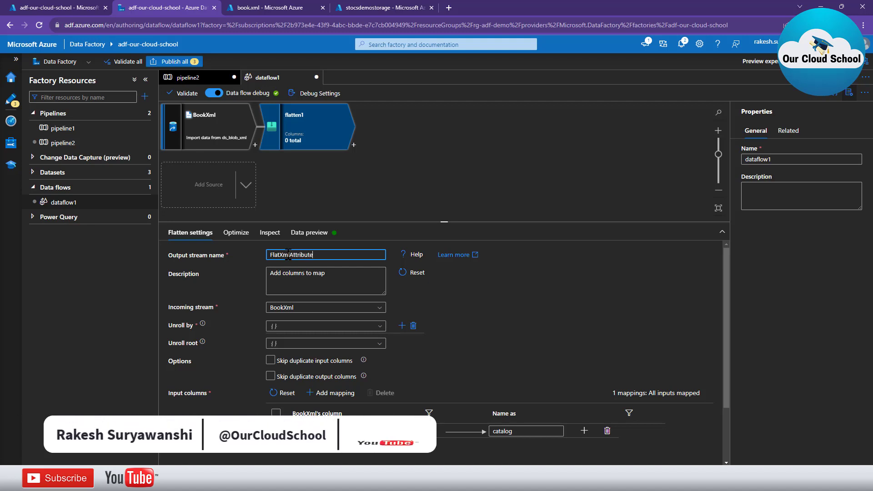
click(449, 299)
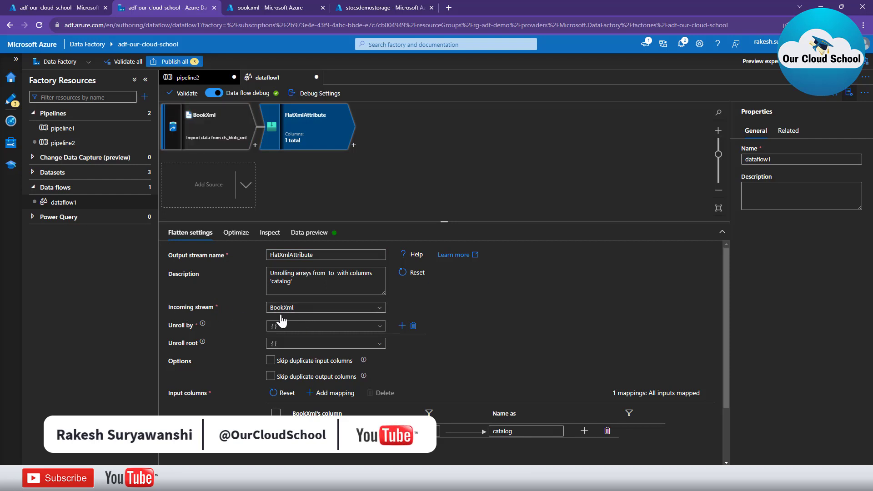
- Set the FlatXmlAttribute transformation to unroll by the catalog.book array
mouse_move(299, 328)
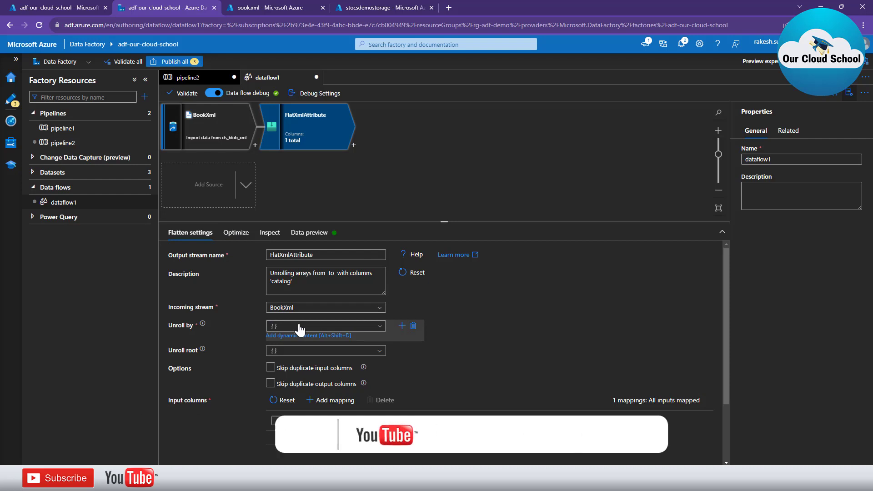
click(299, 327)
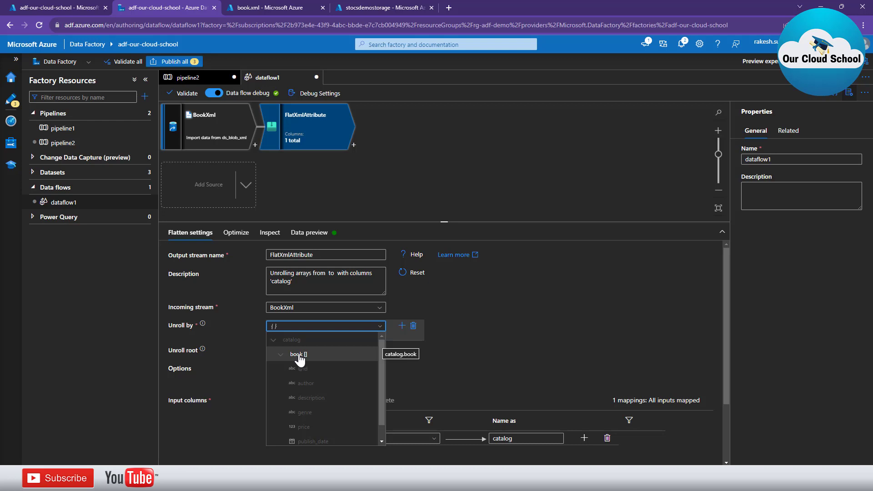
click(299, 354)
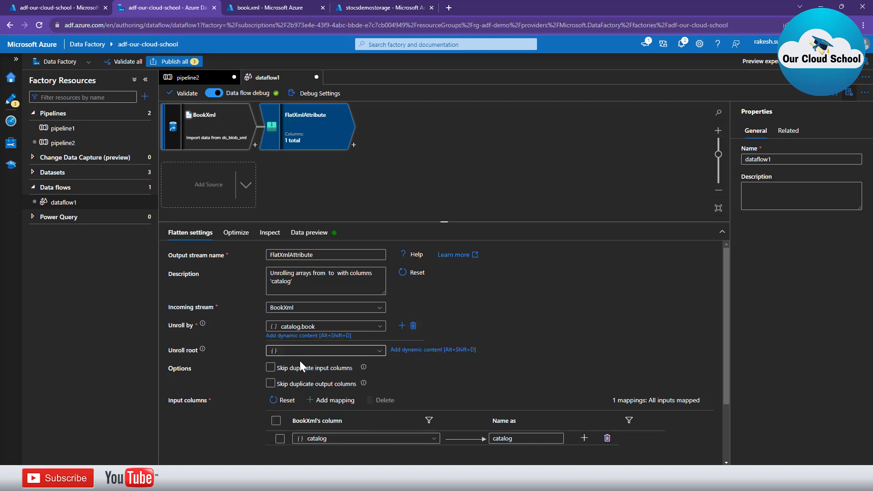
scroll(500, 319, down, 2)
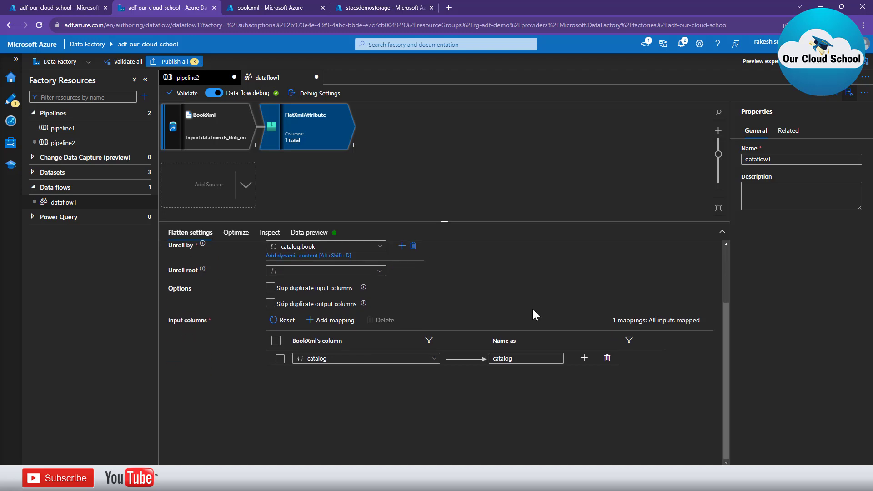
click(437, 362)
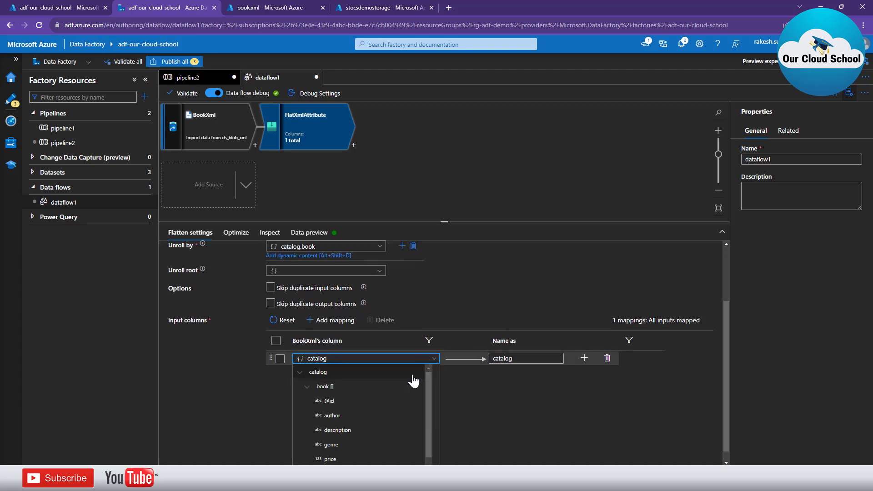
click(358, 402)
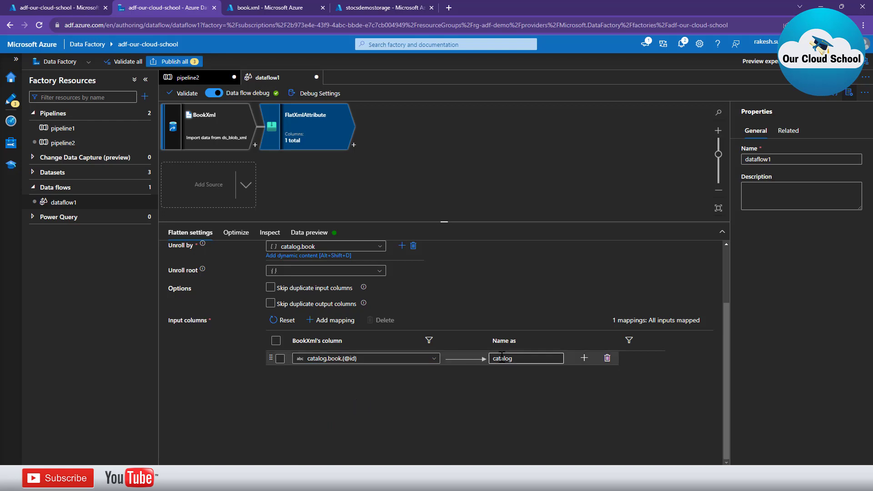
key(Tab)
text(BookID)
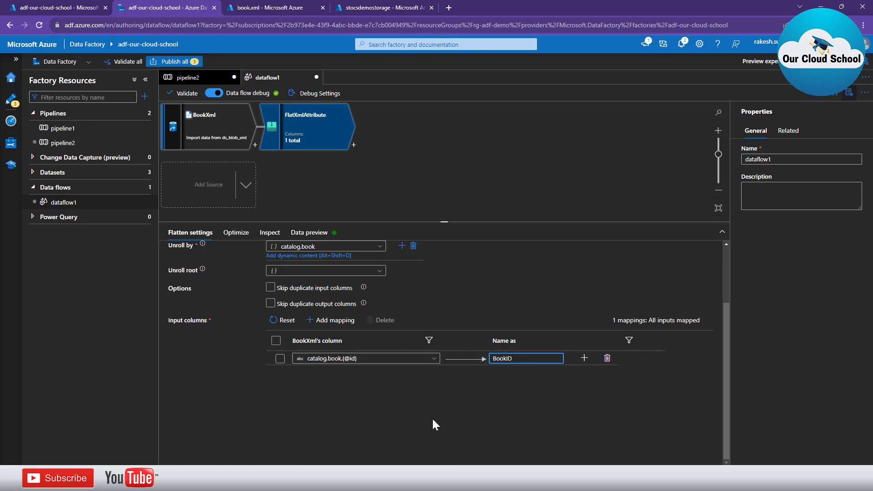
- Add input column mappings for the book's author and description fields, keeping their default output names
click(335, 320)
click(348, 334)
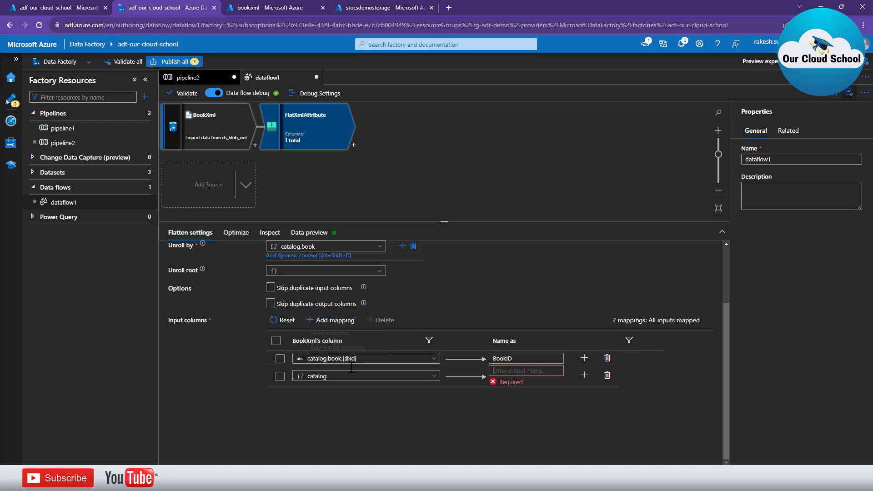
click(433, 377)
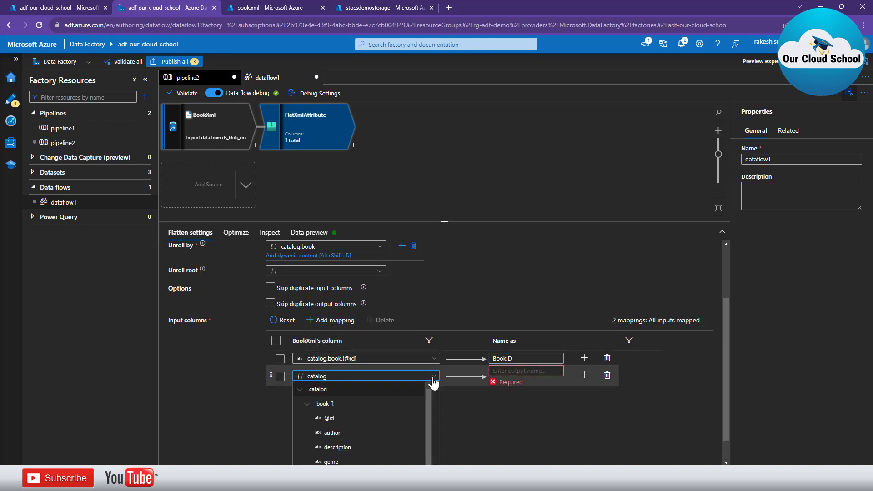
click(359, 434)
click(335, 320)
click(343, 332)
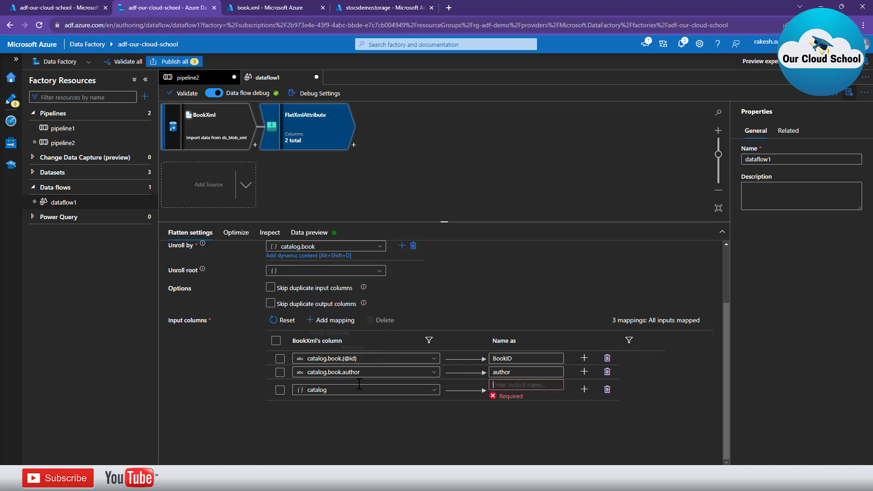
click(413, 389)
click(435, 390)
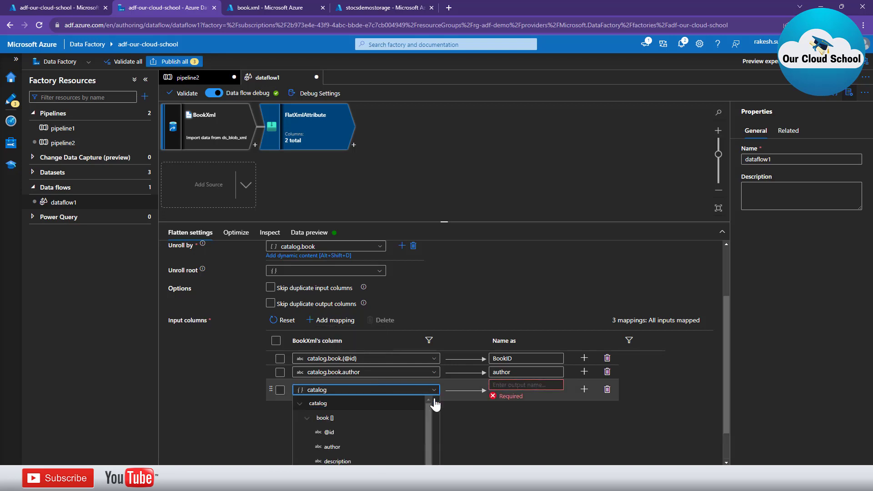
click(365, 463)
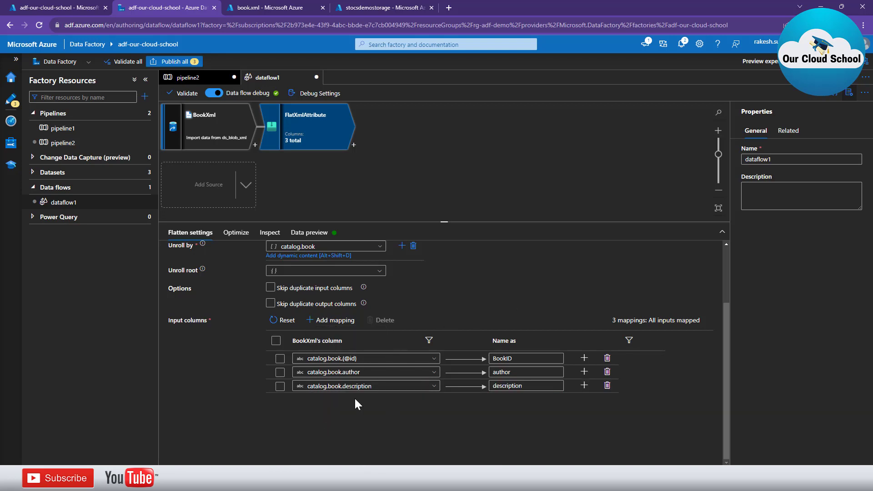
- Add a fixed input column mapping for the book's genre field and name its output genre
click(336, 320)
click(343, 333)
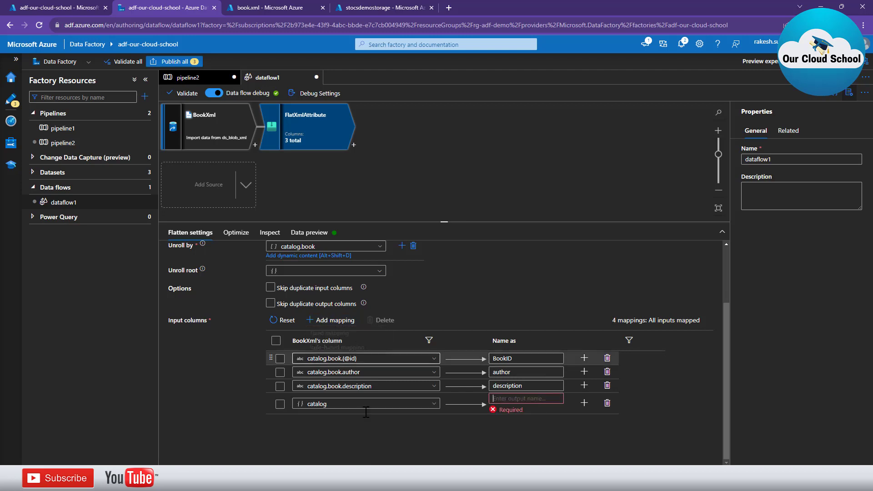
click(431, 404)
scroll(462, 377, down, 2)
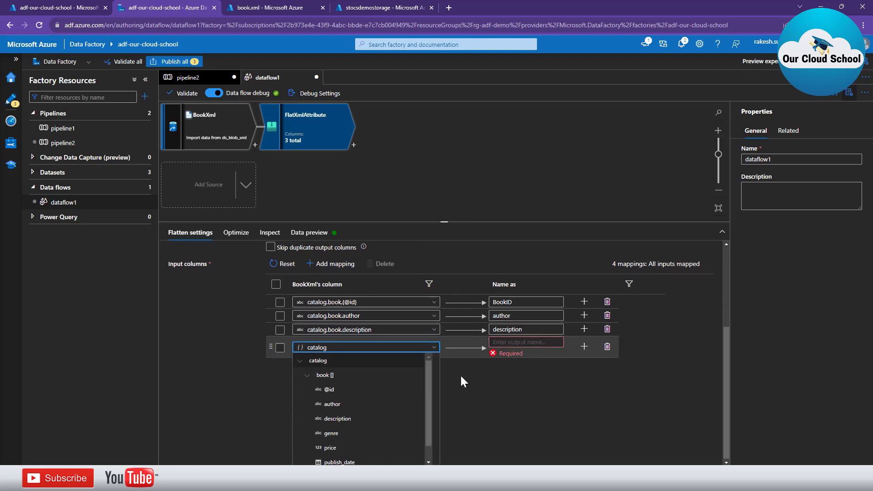
click(370, 429)
click(433, 413)
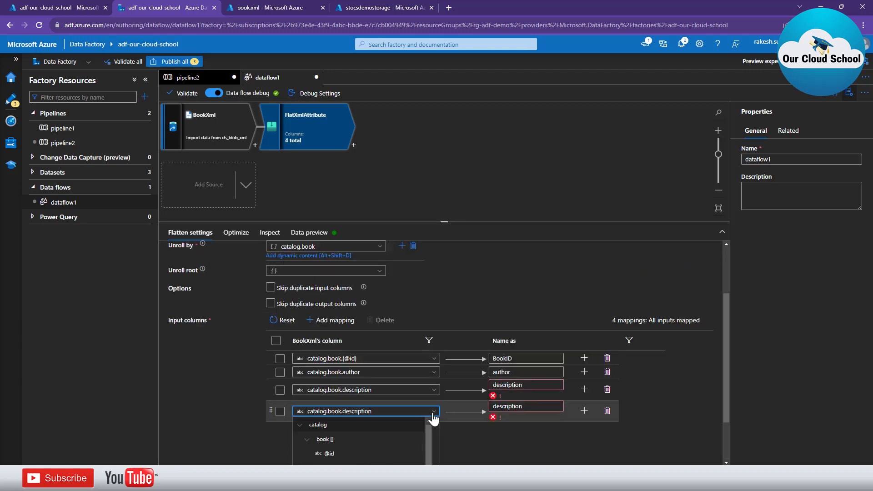
scroll(427, 412, down, 2)
click(363, 438)
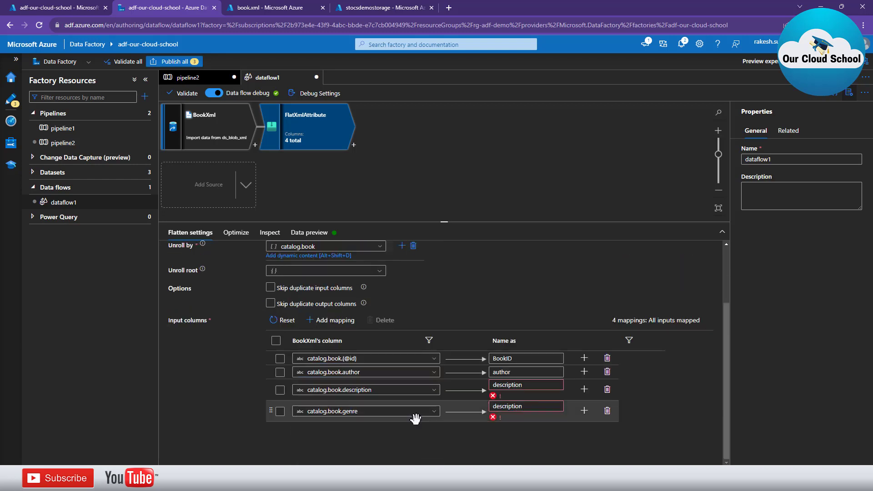
double_click(500, 410)
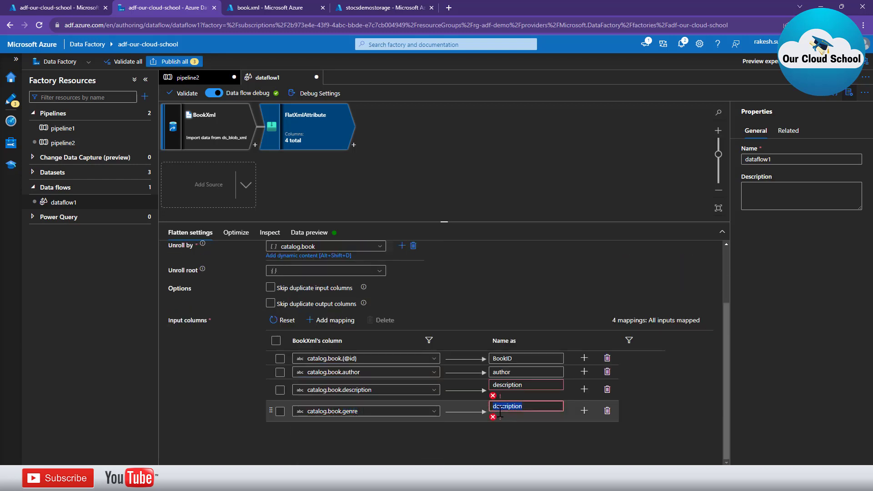
text(genre)
- Add a fixed input column mapping for the book's price field, keeping its default output name
click(332, 320)
click(347, 332)
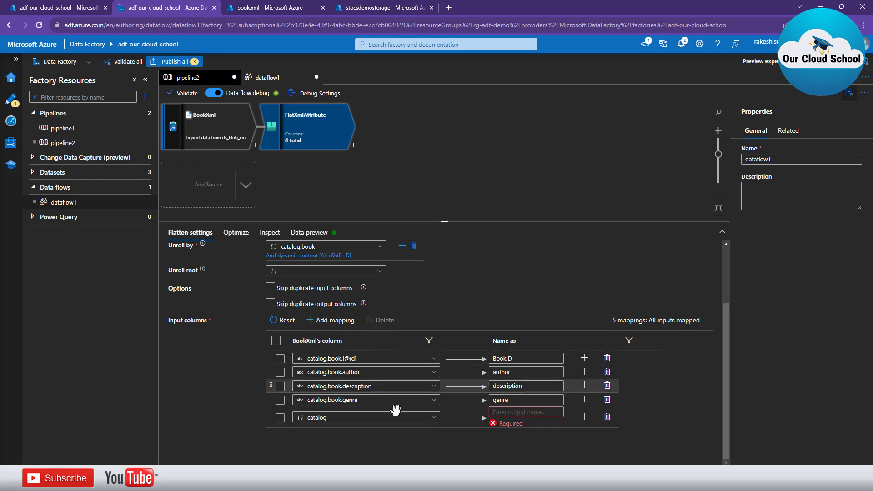
click(430, 417)
scroll(469, 396, down, 2)
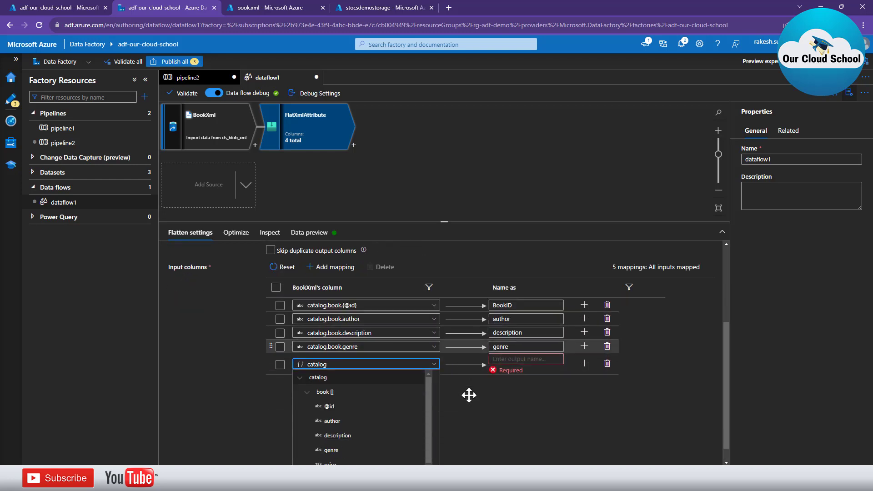
click(360, 447)
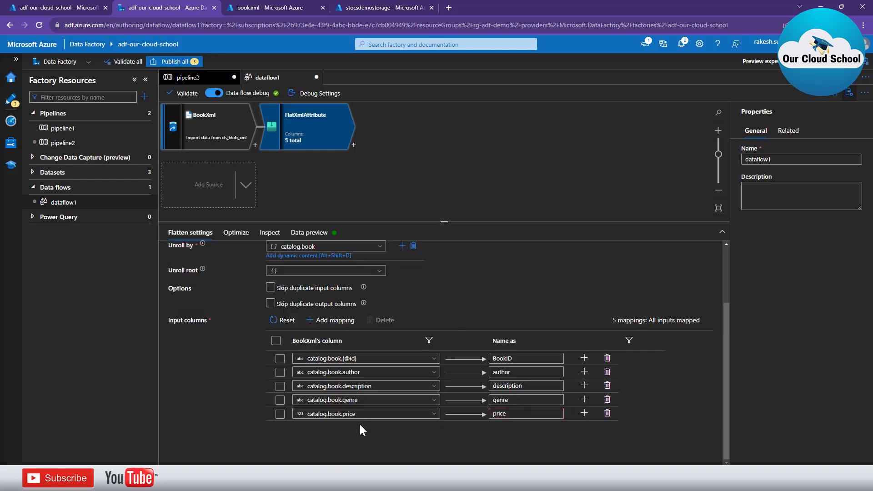
- Add a fixed input column mapping for the book's publish_date field, keeping its default output name
click(347, 321)
click(349, 332)
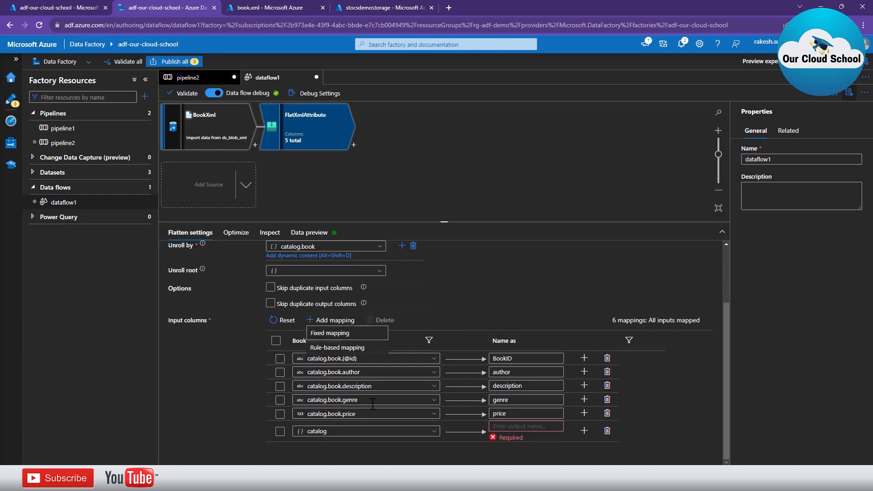
click(433, 431)
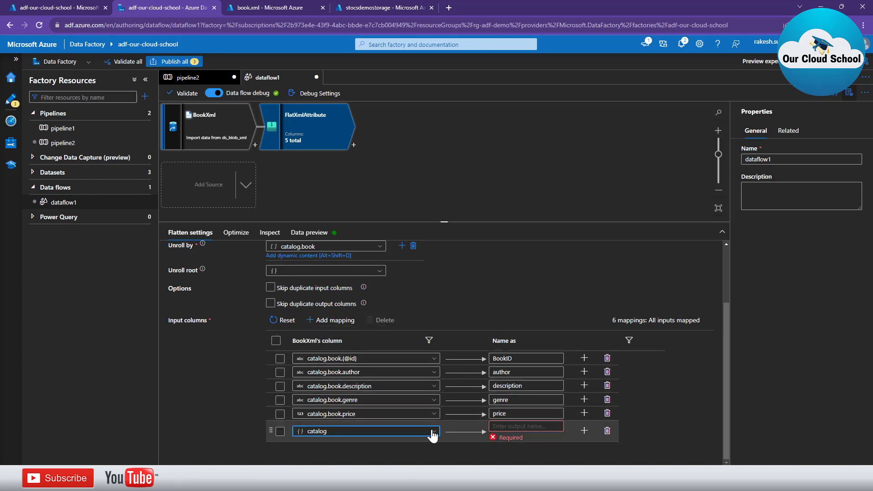
scroll(445, 394, down, 2)
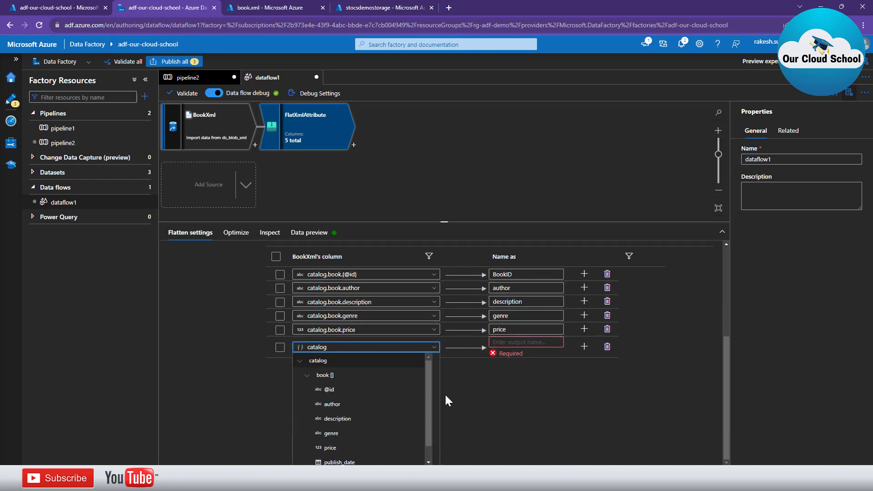
click(367, 462)
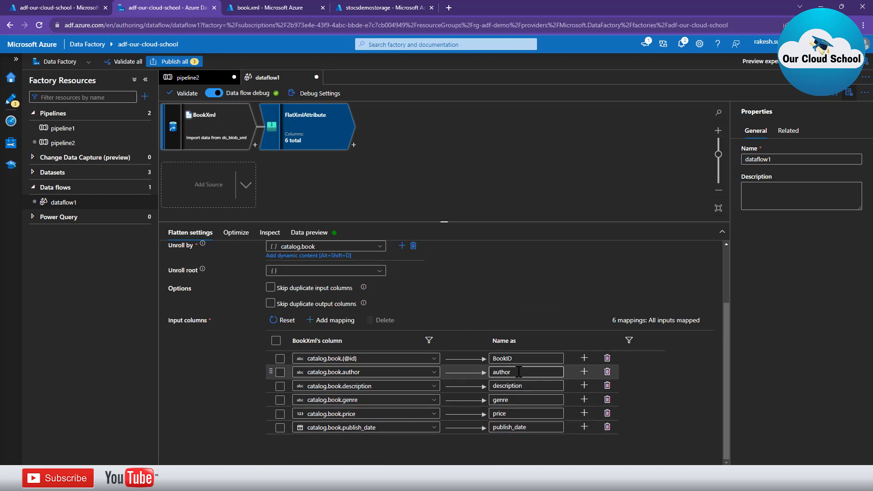
double_click(501, 368)
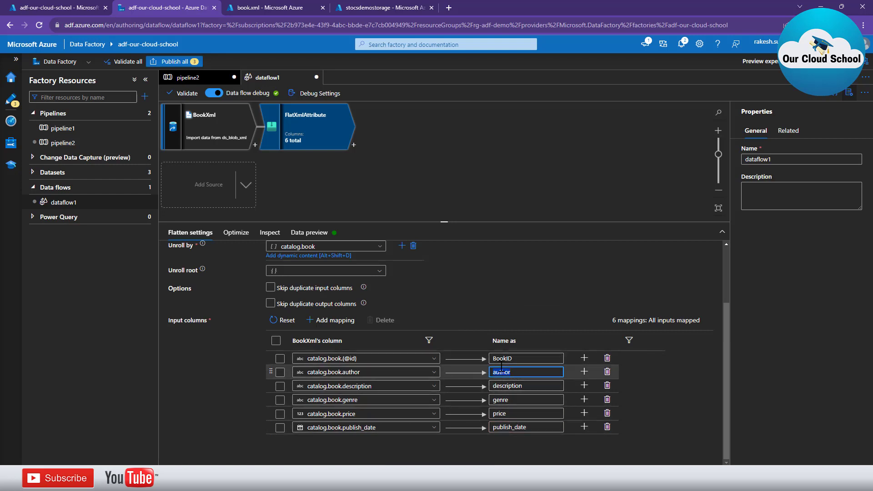
click(497, 359)
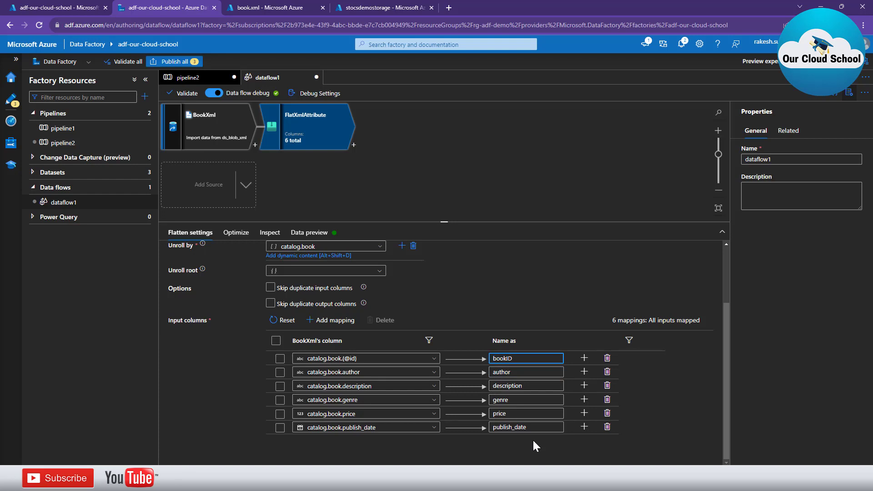
key(BackSpace)
text(d)
click(533, 438)
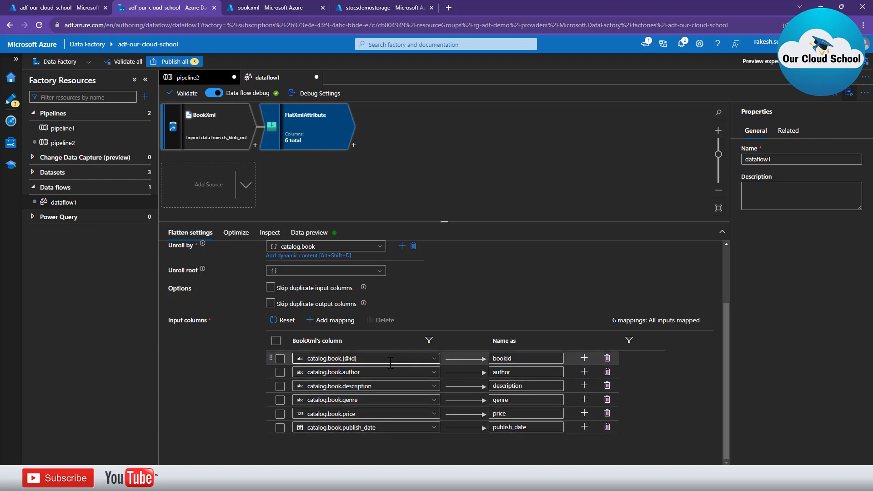
- Inspect FlatXmlAttribute's input and output schemas and refresh its data preview
click(313, 234)
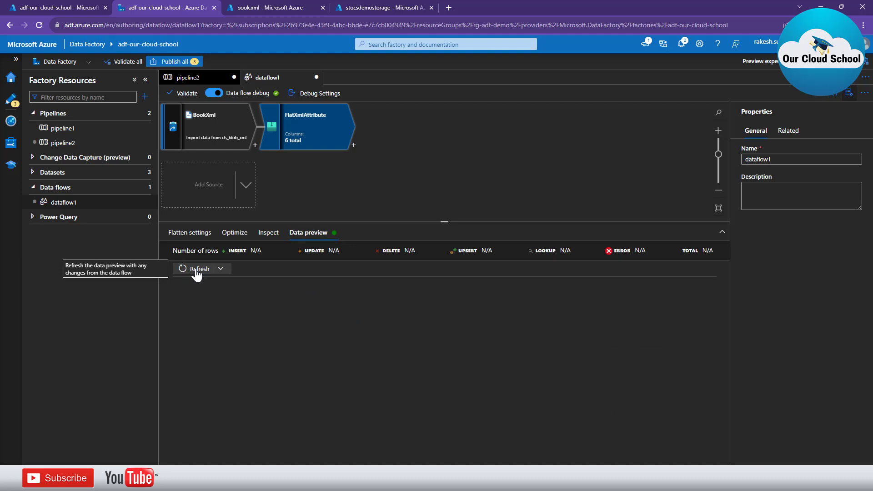
click(234, 235)
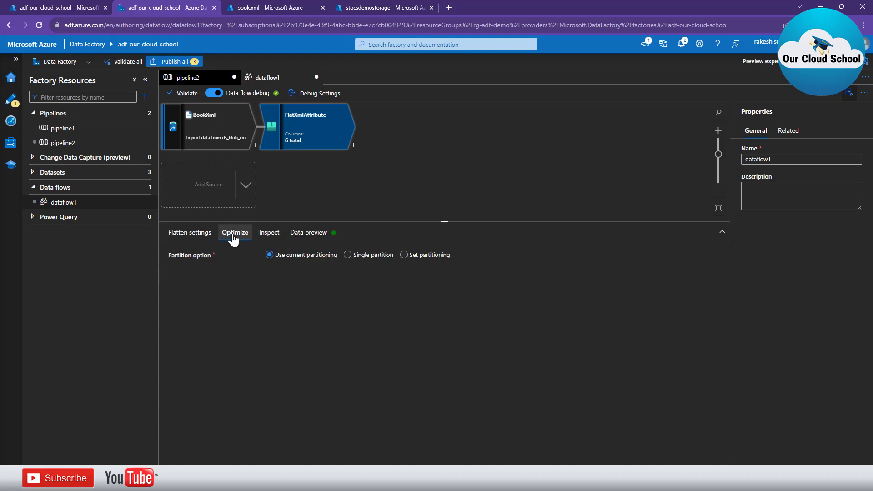
click(269, 235)
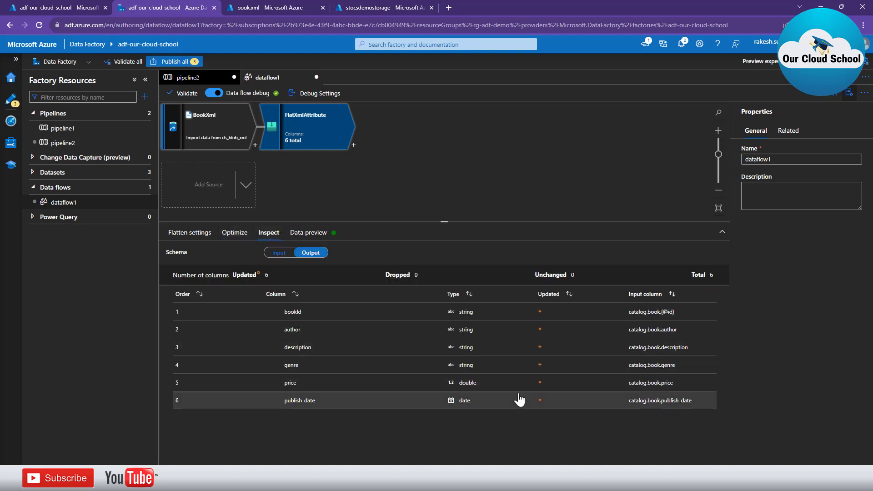
click(274, 255)
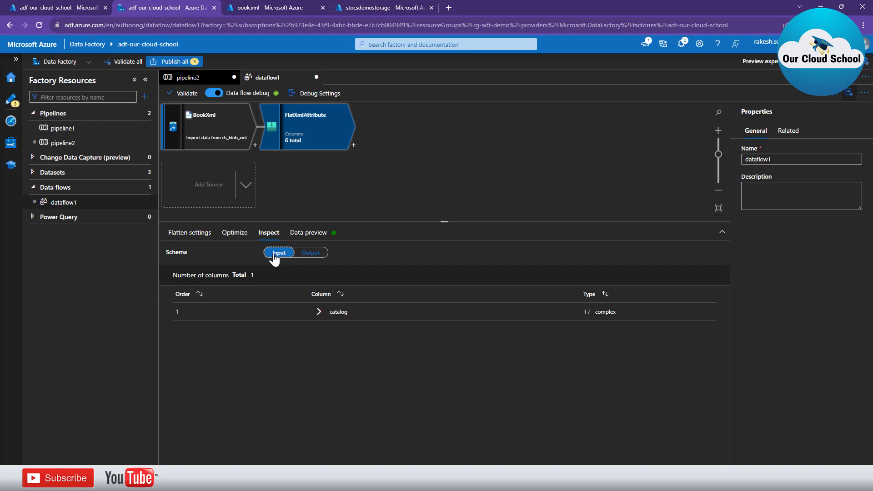
click(308, 254)
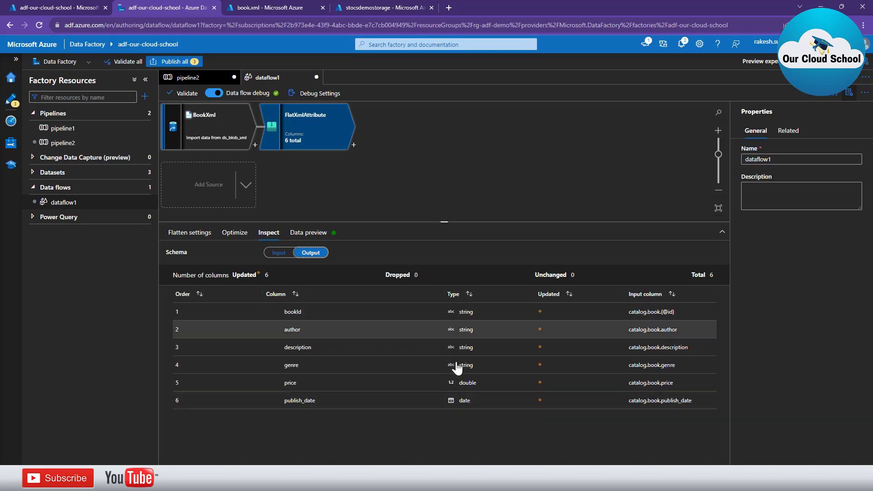
click(313, 234)
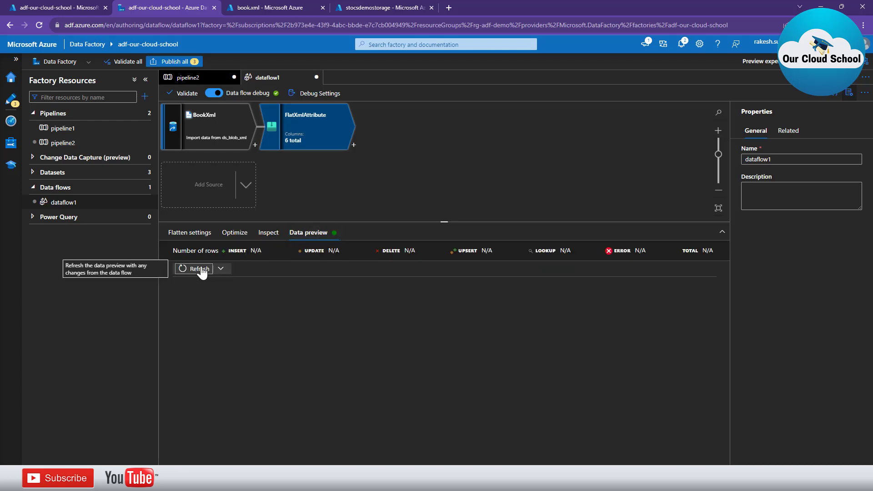
click(200, 270)
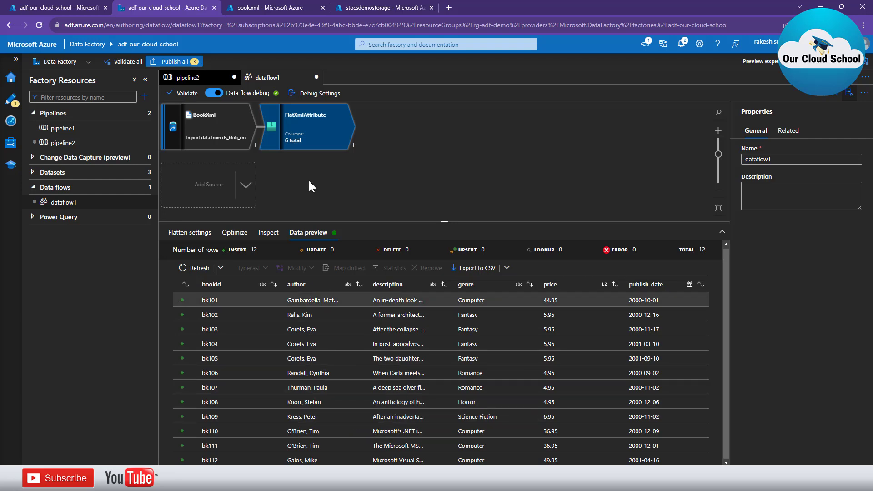
- Add a Sink destination after the FlatXmlAttribute transformation
click(355, 147)
scroll(416, 337, down, 4)
scroll(417, 337, down, 1)
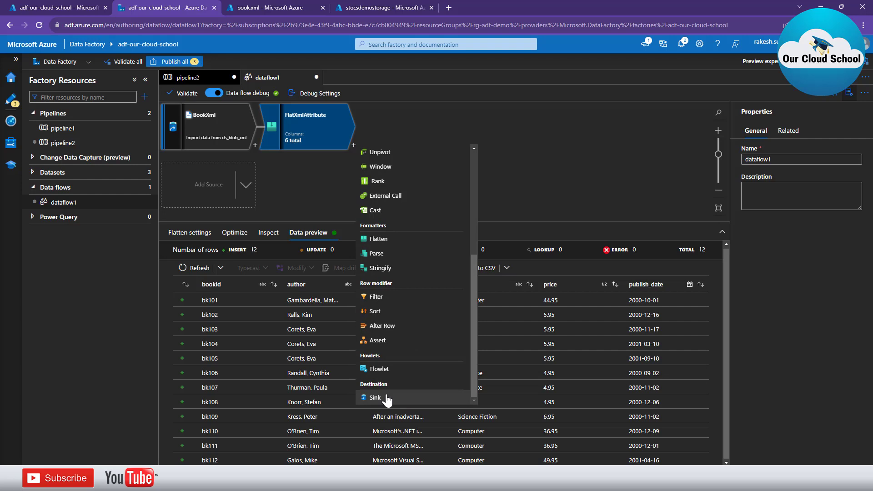
click(376, 398)
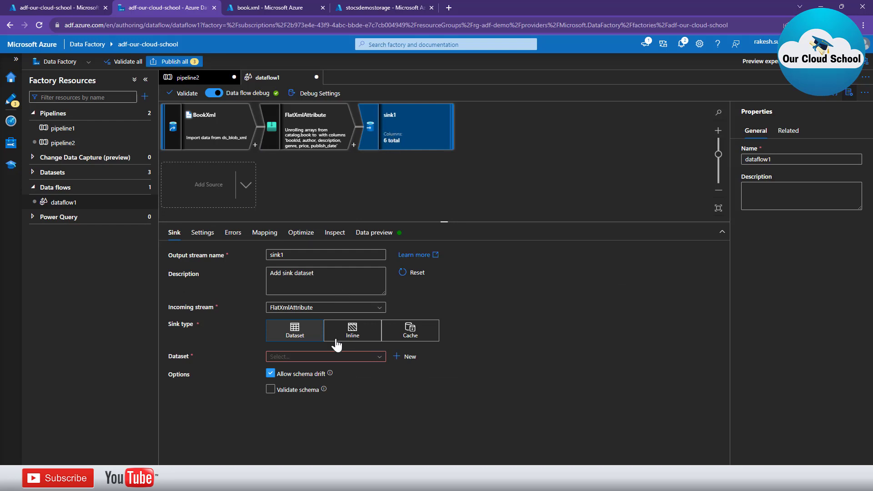
- Start a new sink dataset using Azure SQL Database as its data store
click(312, 360)
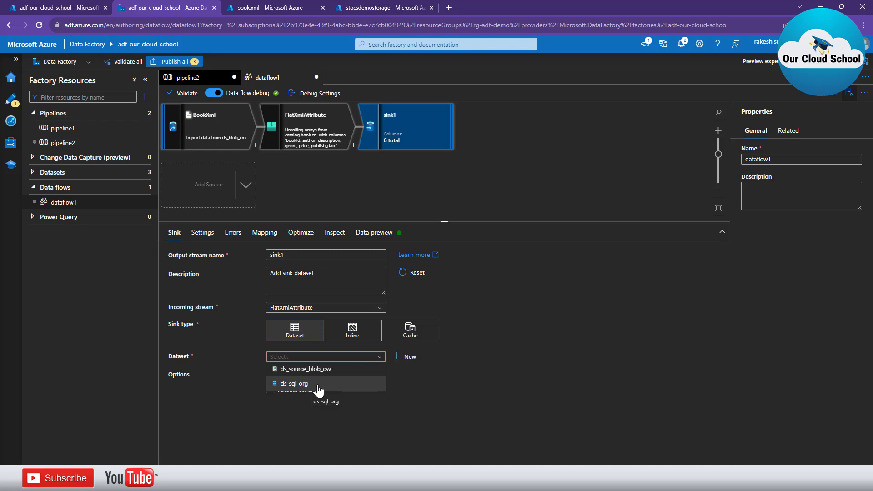
click(402, 358)
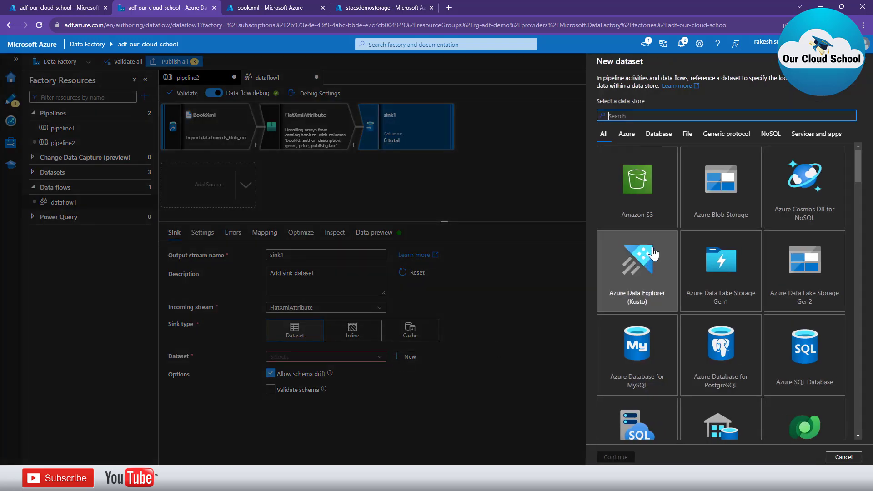
click(783, 351)
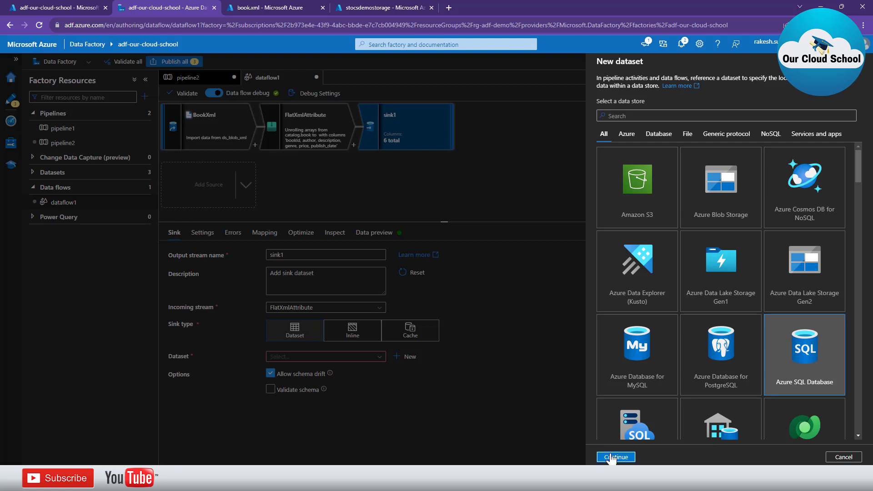
click(607, 456)
- Set the new dataset's linked service to ls_sql and name the dataset ds_sql_gen
click(625, 120)
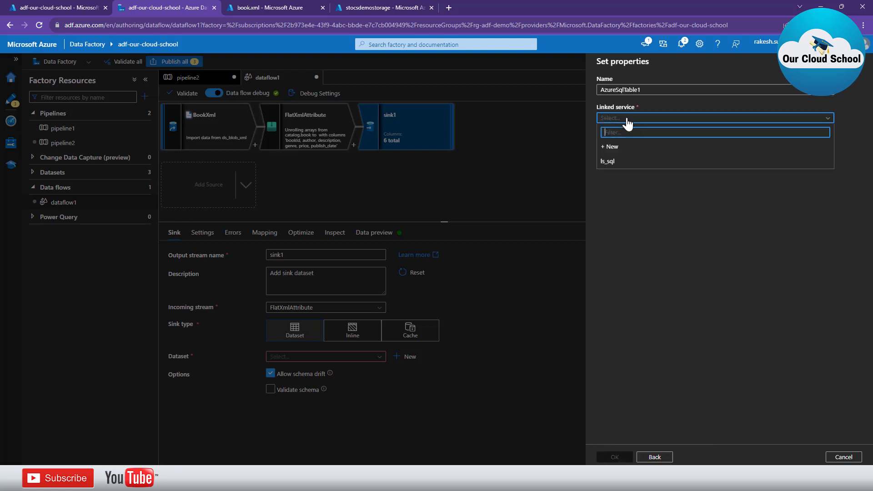
click(624, 164)
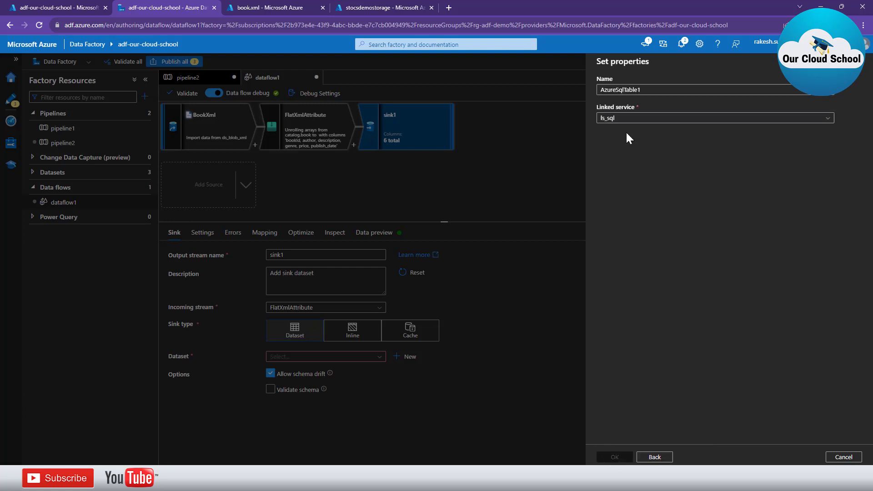
double_click(629, 90)
text(ds_)
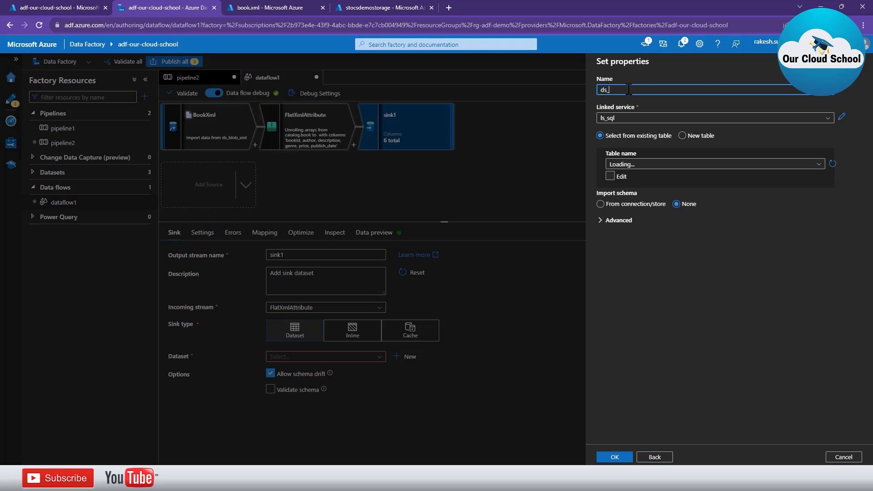
text(sql_gen)
- Check which existing tables the dataset offers, and switch to Azure Data Studio to refresh the demo database's Tables folder
click(631, 167)
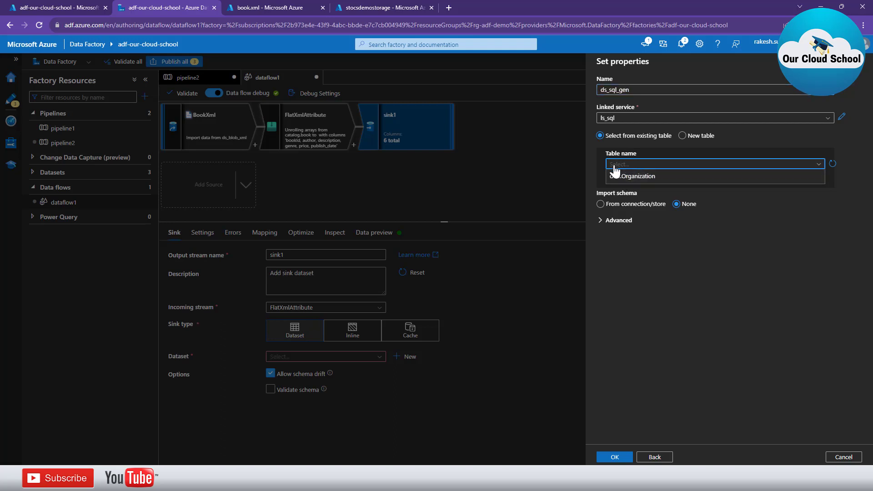
click(654, 245)
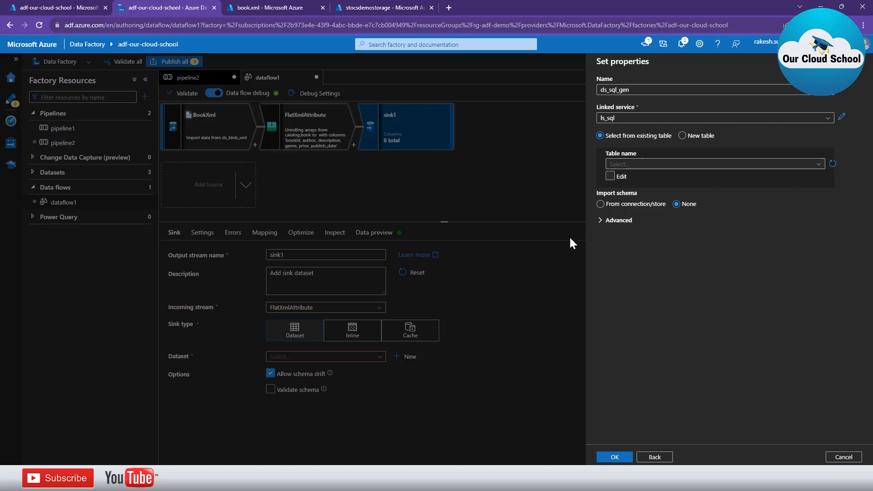
click(542, 479)
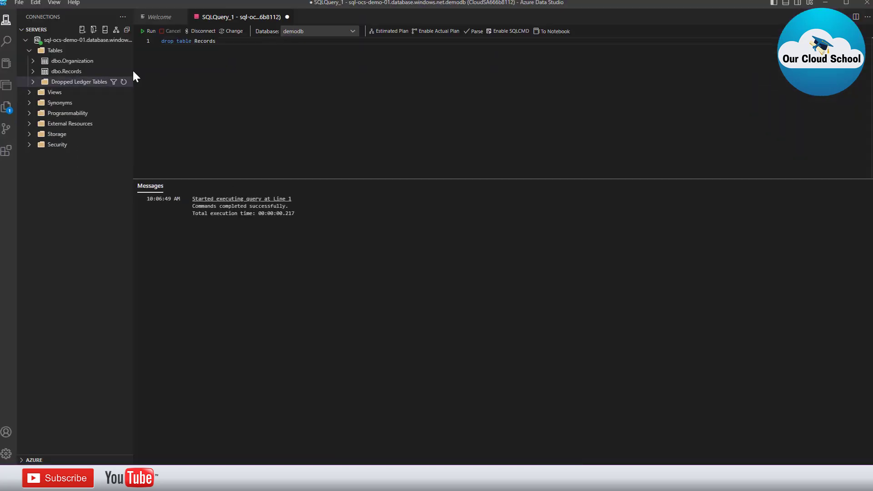
mouse_move(58, 53)
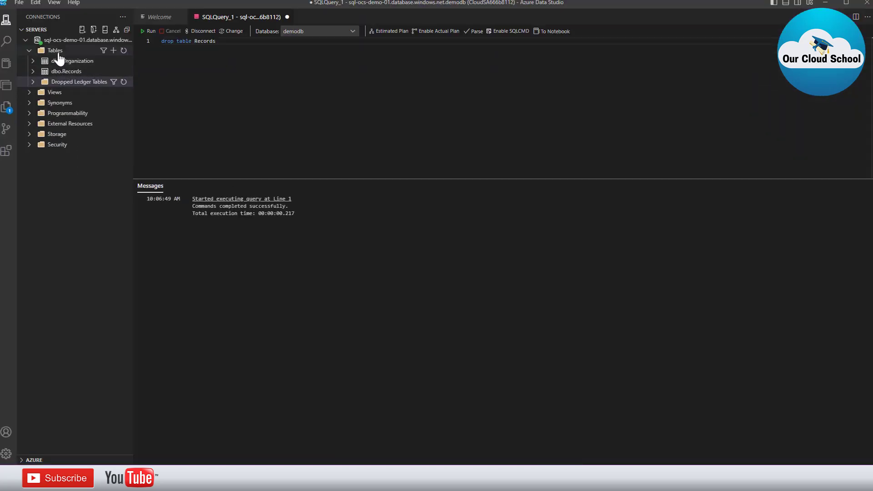
click(123, 51)
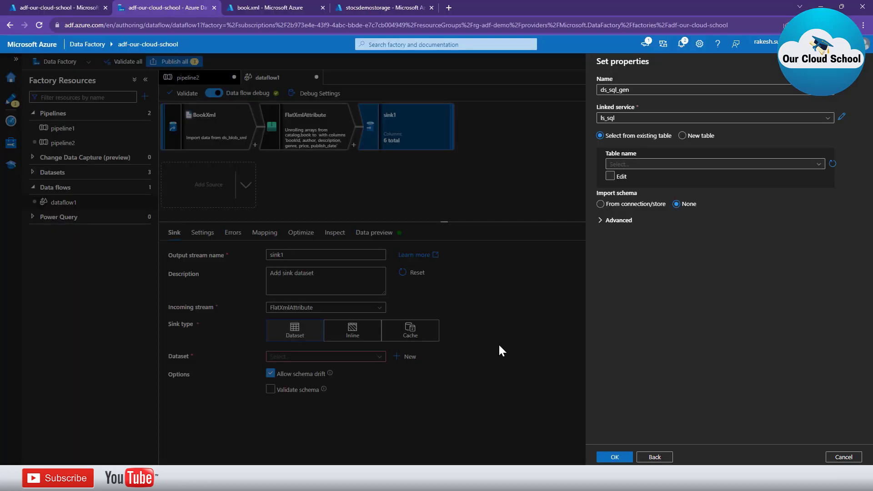
- Create the ds_sql_gen dataset without choosing a table, and open it from the factory's datasets
click(614, 457)
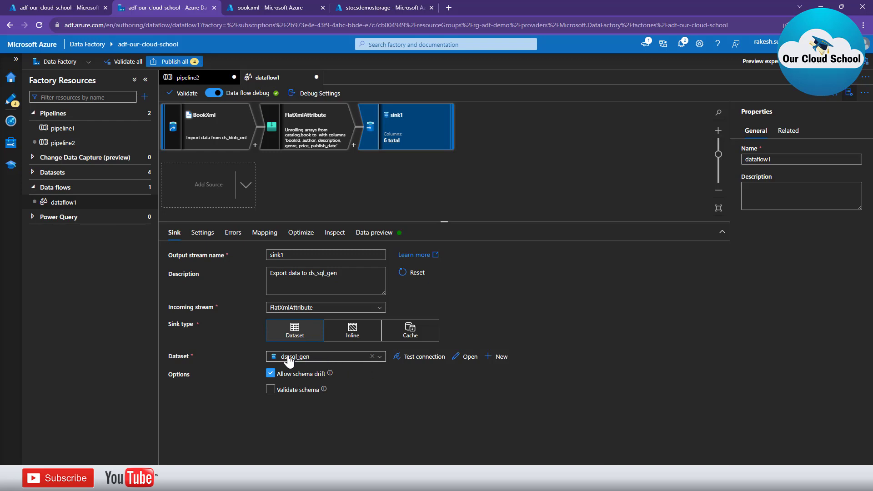
click(32, 173)
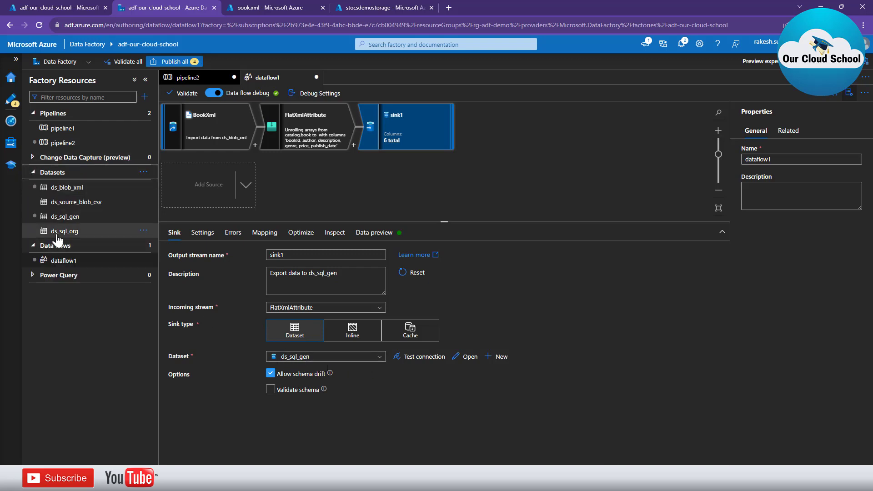
click(58, 220)
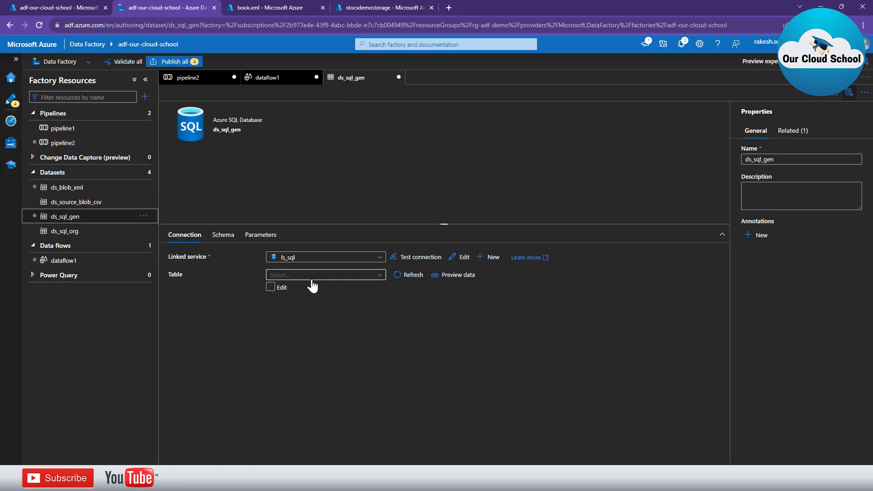
- Return to dataflow1 and validate the data flow
click(249, 78)
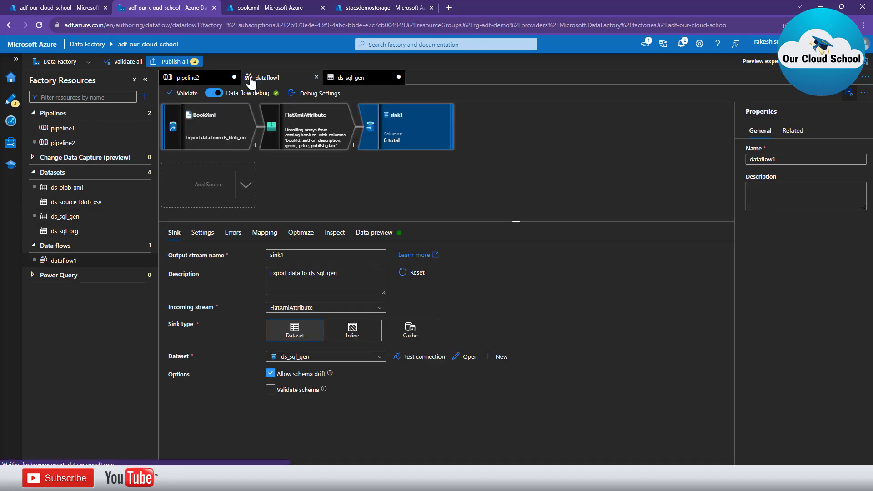
click(182, 93)
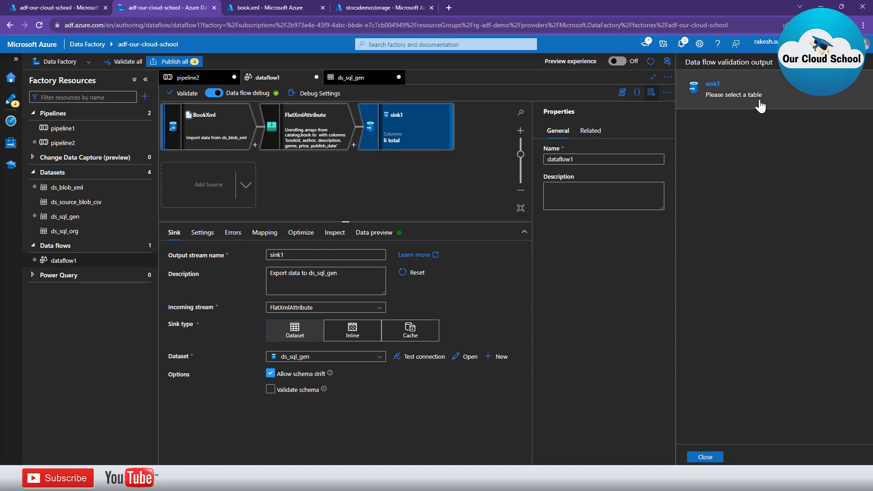
- Enable manual table entry for the ds_sql_gen dataset and set its schema name to dbo
click(374, 80)
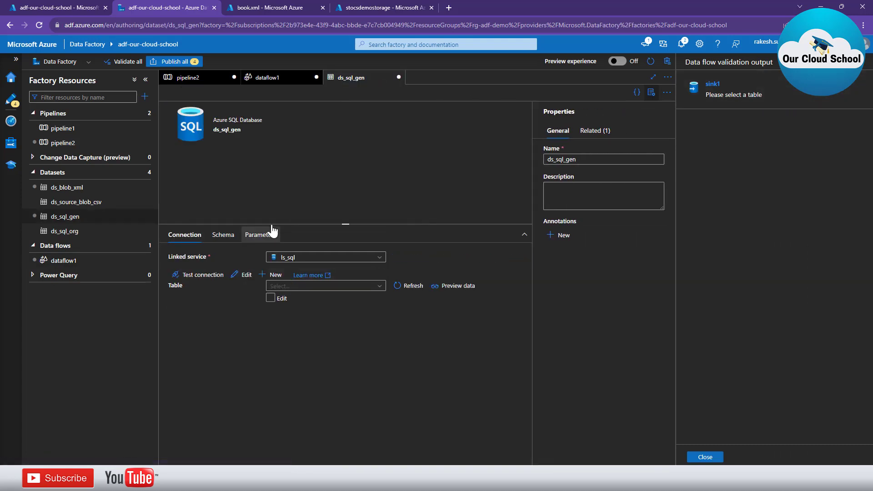
click(271, 299)
click(282, 300)
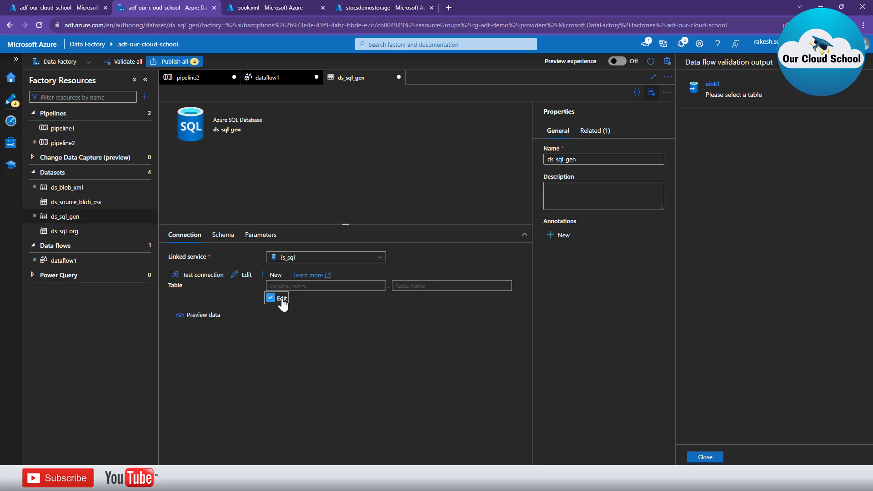
click(308, 287)
text(dbo)
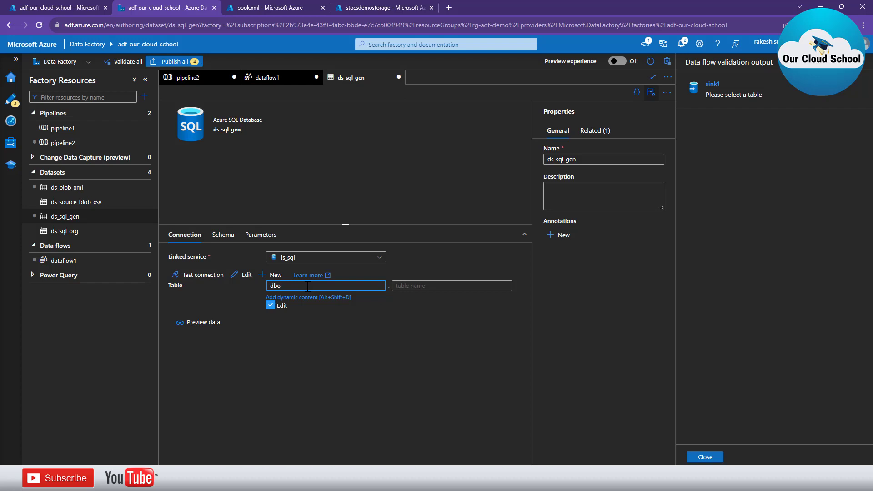
click(407, 285)
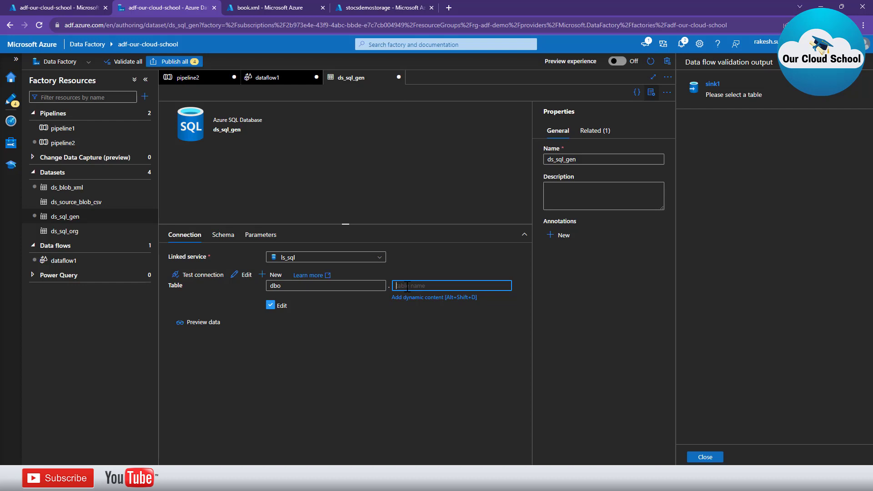
- Add a String parameter named TableName to the ds_sql_gen dataset and dismiss the validation output
click(260, 238)
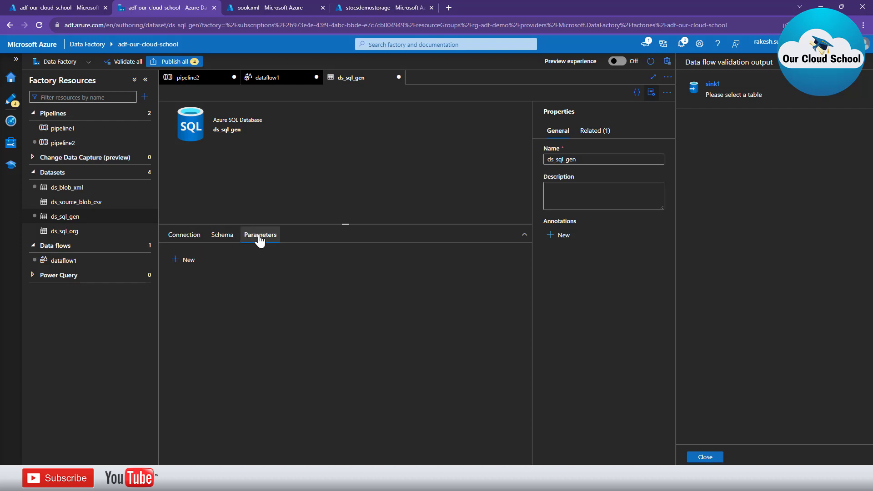
click(184, 263)
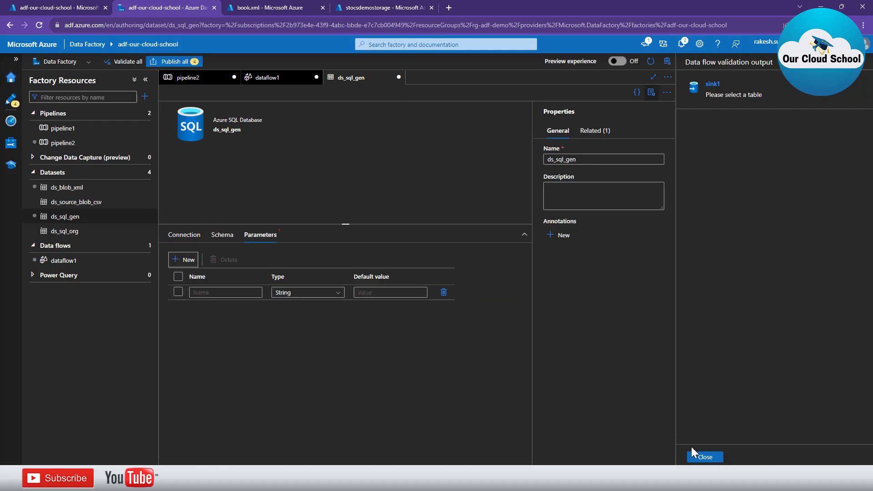
click(705, 457)
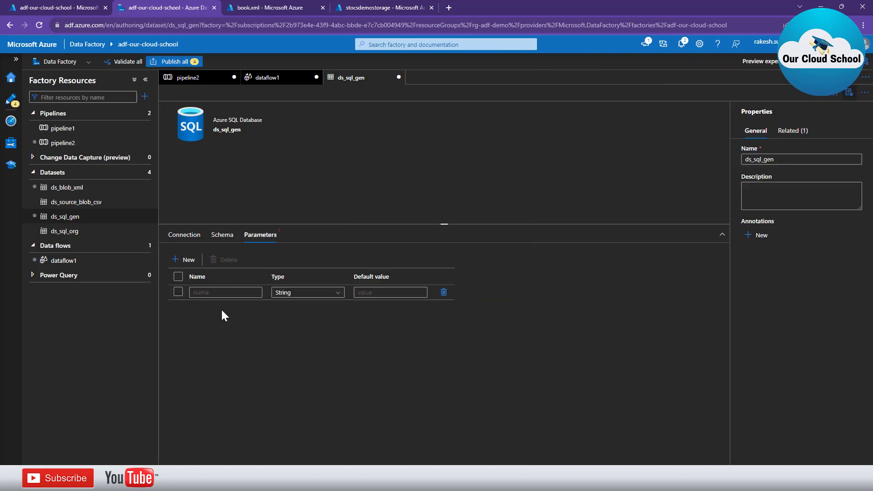
click(205, 291)
text(TableName)
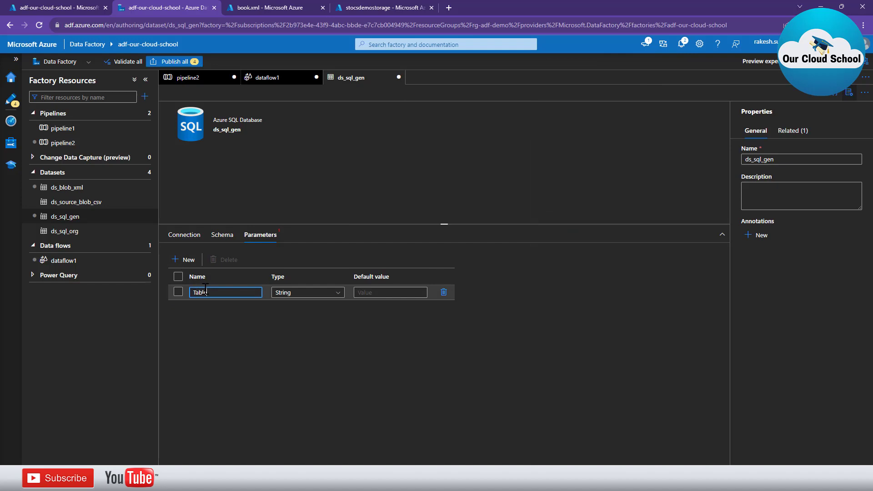
key(Tab)
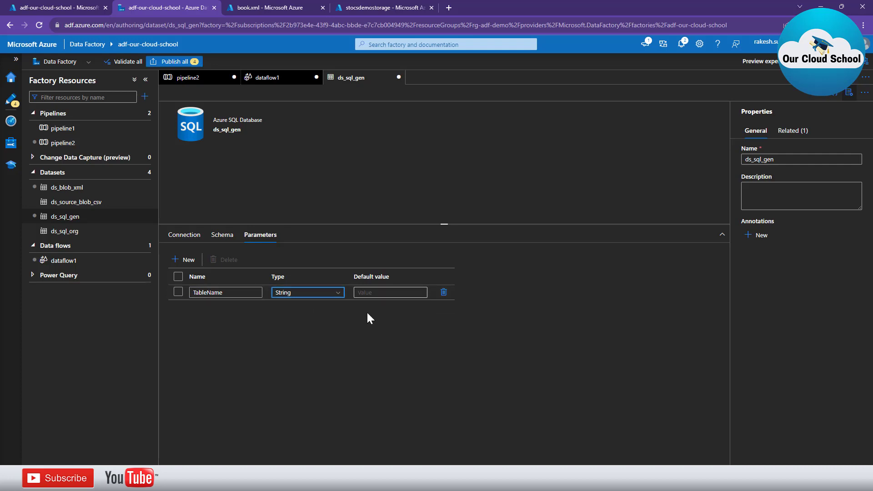
click(193, 242)
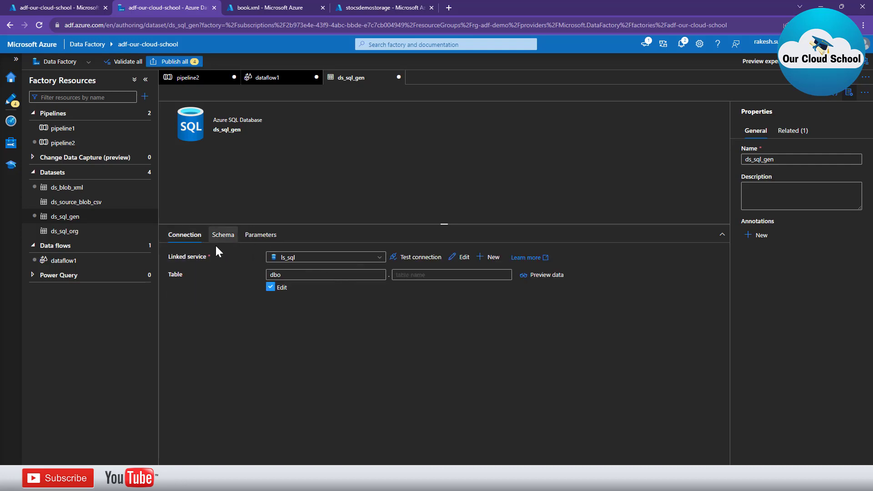
click(430, 273)
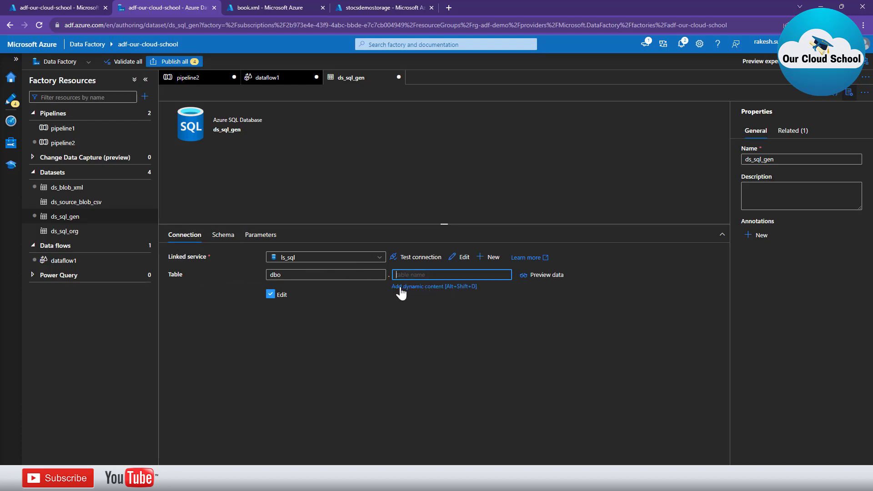
click(415, 288)
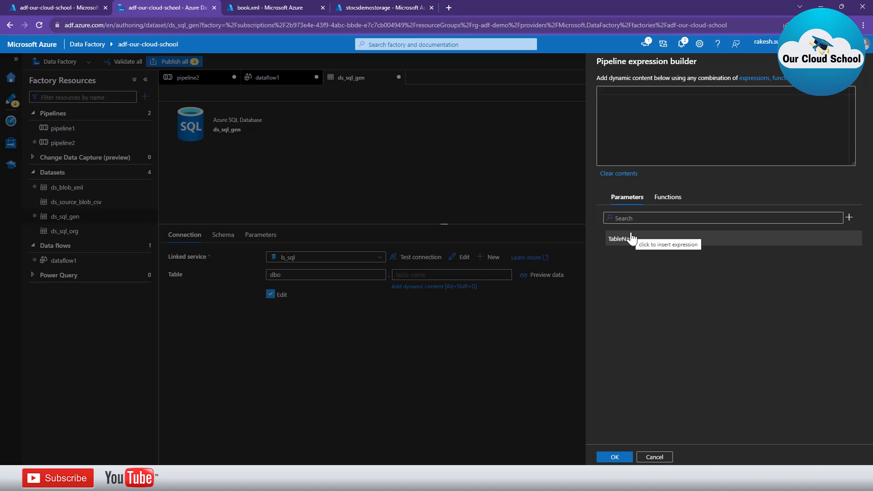
click(670, 207)
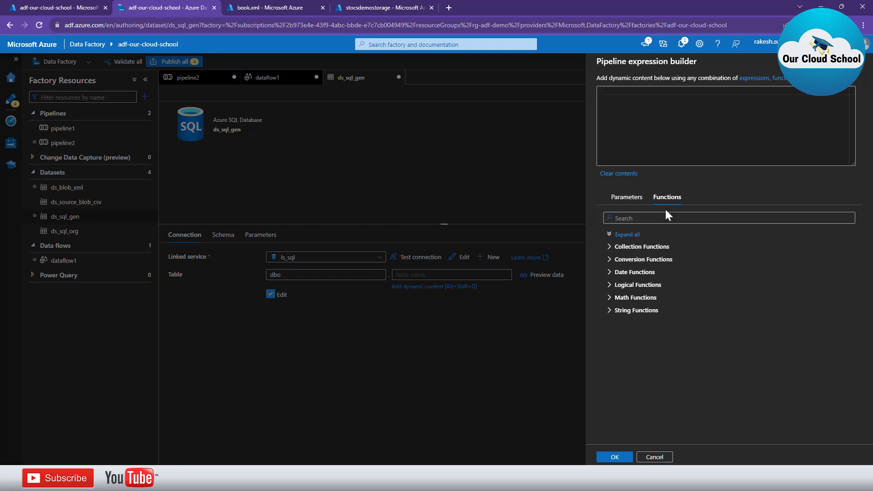
click(628, 101)
click(629, 199)
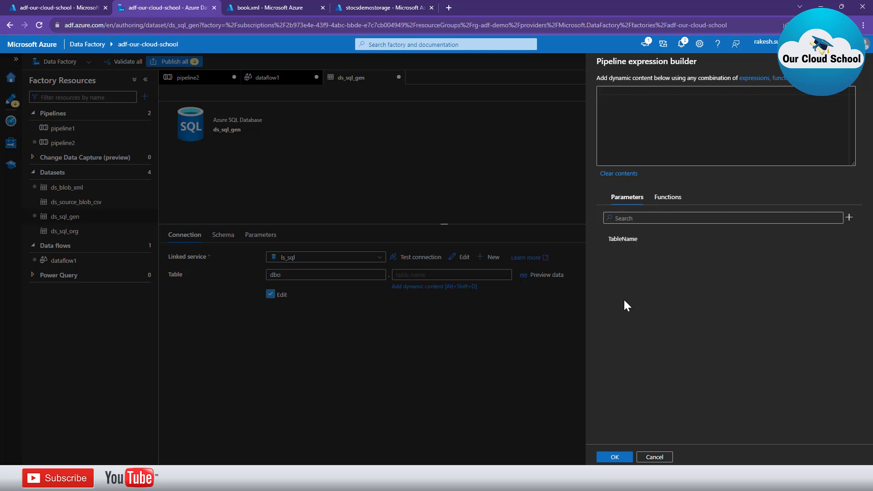
click(624, 245)
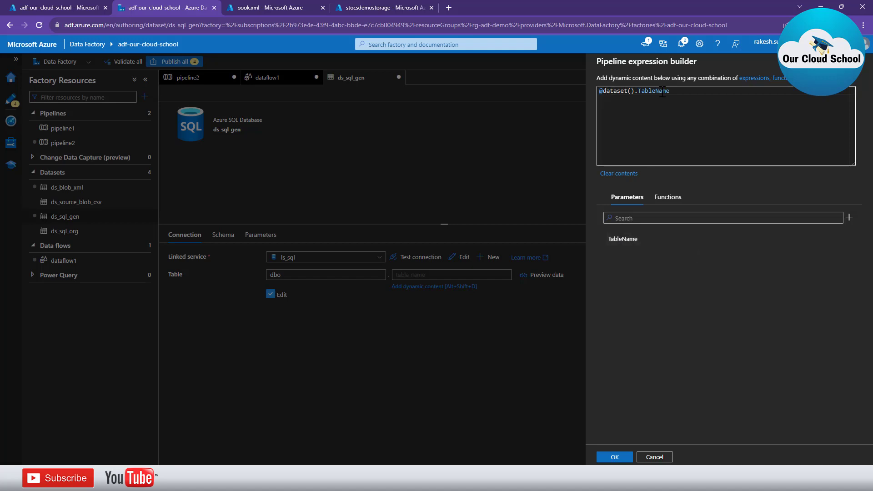
drag(673, 91, 578, 85)
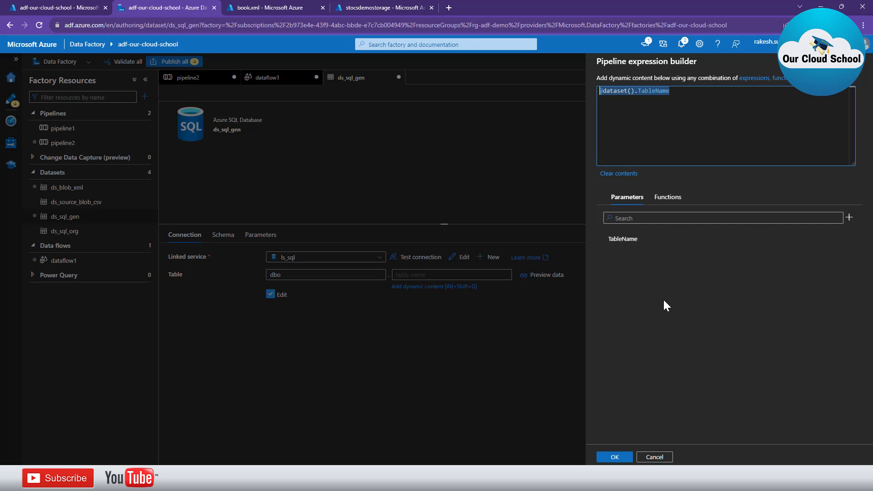
click(612, 456)
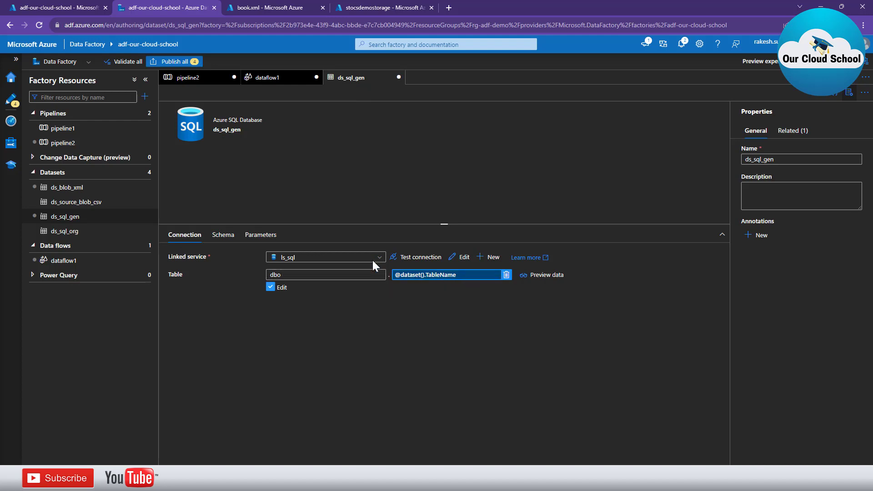
- Rename the output stream of dataflow1's sink as Books
click(281, 78)
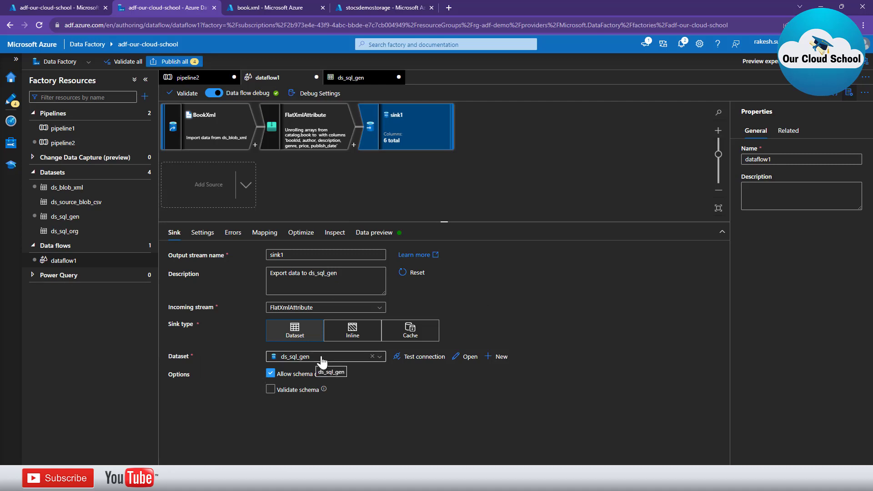
double_click(306, 257)
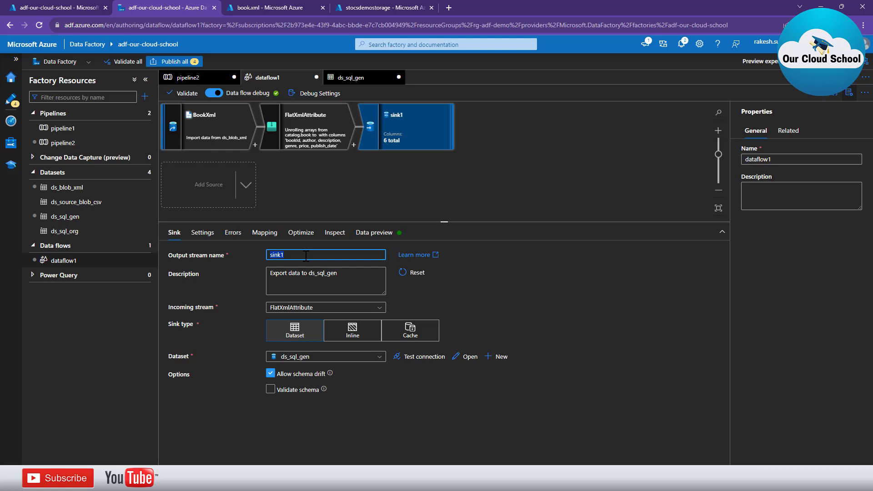
text(Books)
click(519, 310)
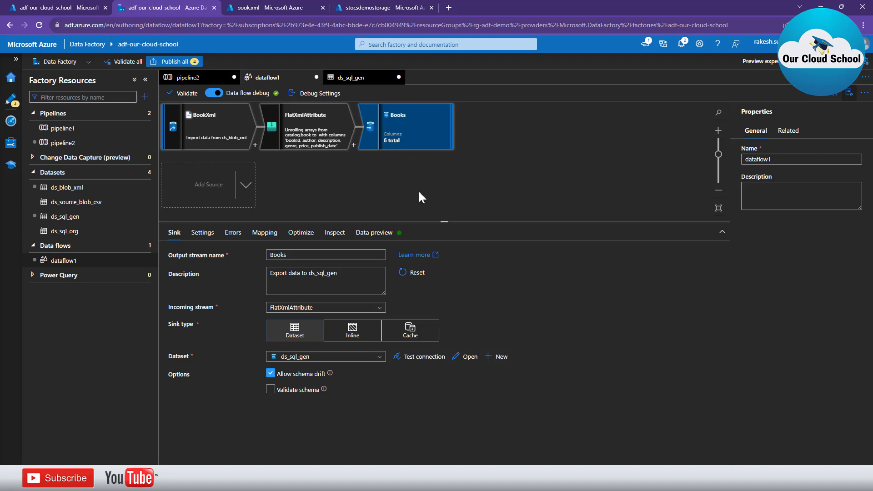
- Assign dataflow1 as the data flow run by the Data flow1 activity in pipeline2
click(195, 81)
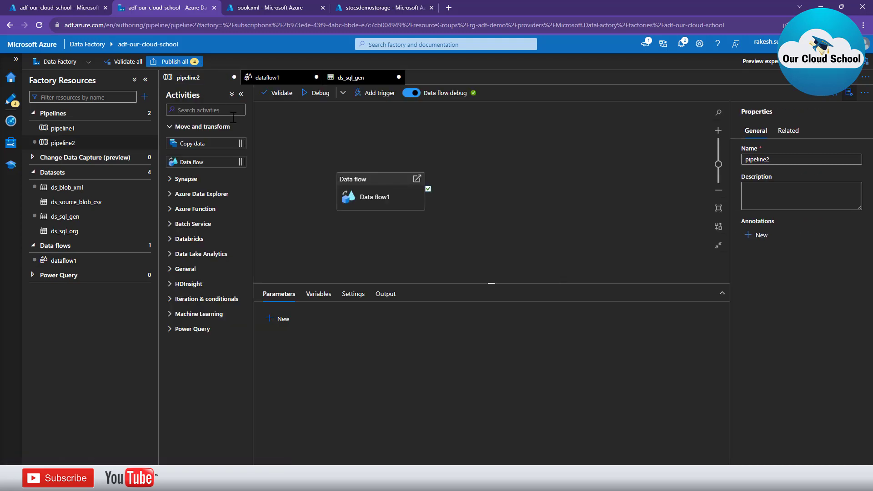
click(371, 199)
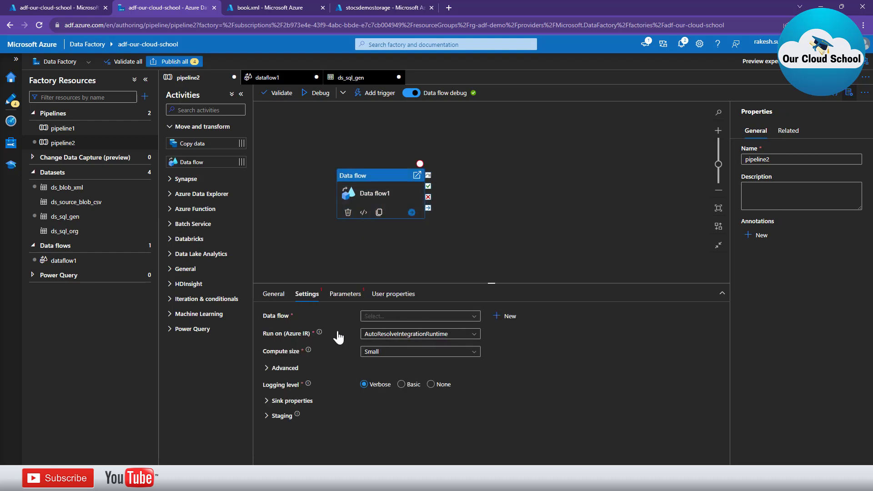
click(394, 317)
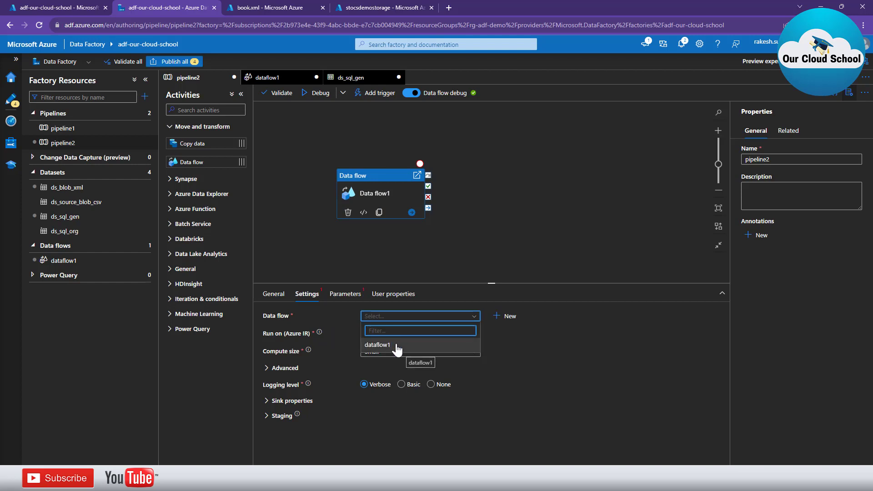
click(392, 345)
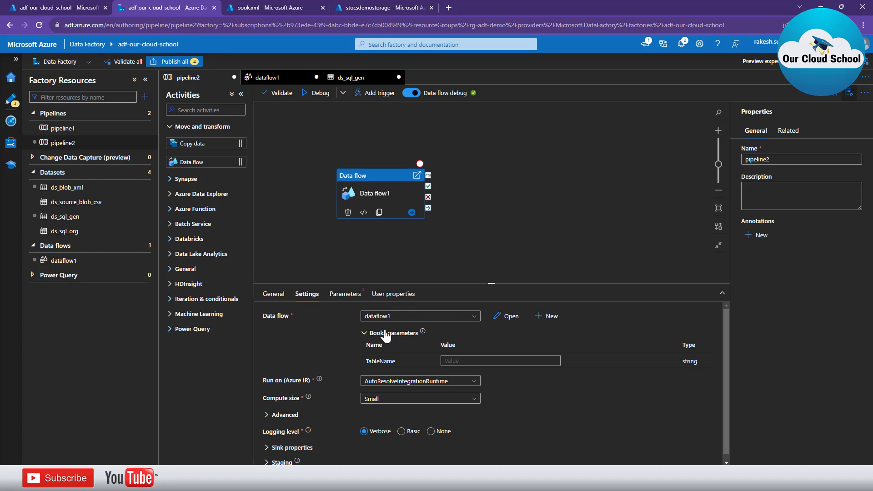
- Set the activity's TableName parameter for the Books sink to Books, and validate pipeline2
click(358, 81)
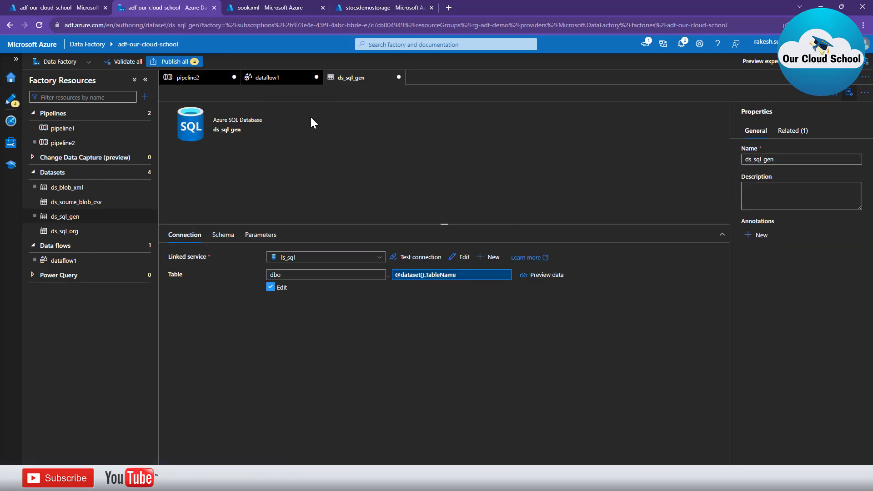
click(287, 85)
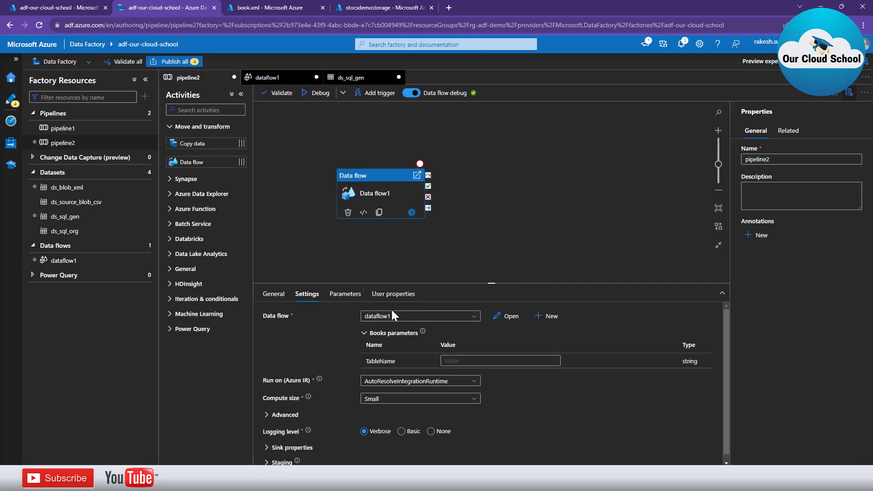
click(468, 361)
text(Books)
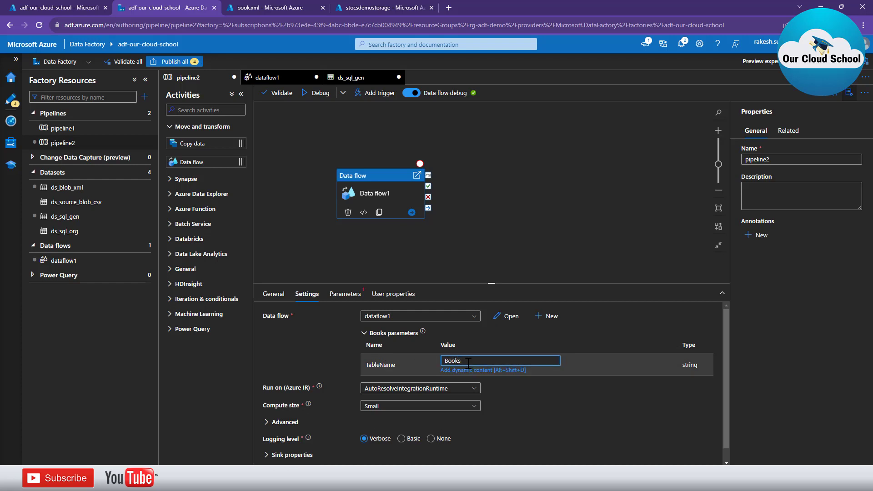
click(286, 351)
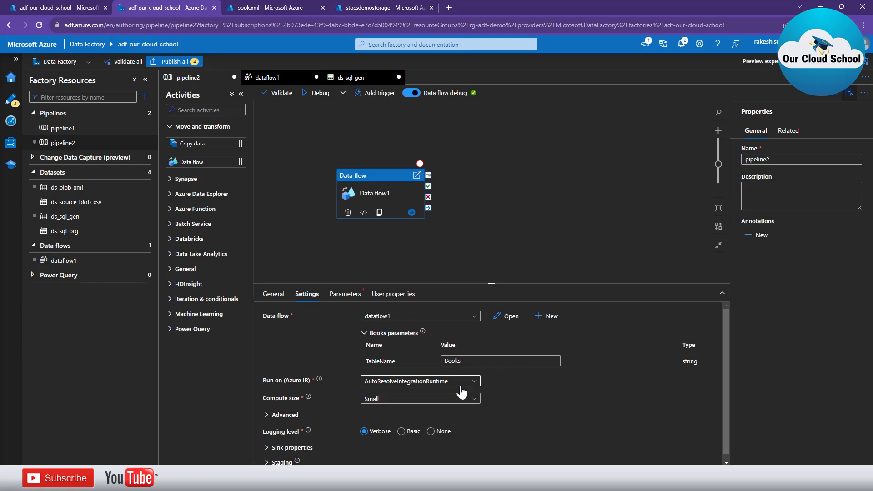
click(279, 93)
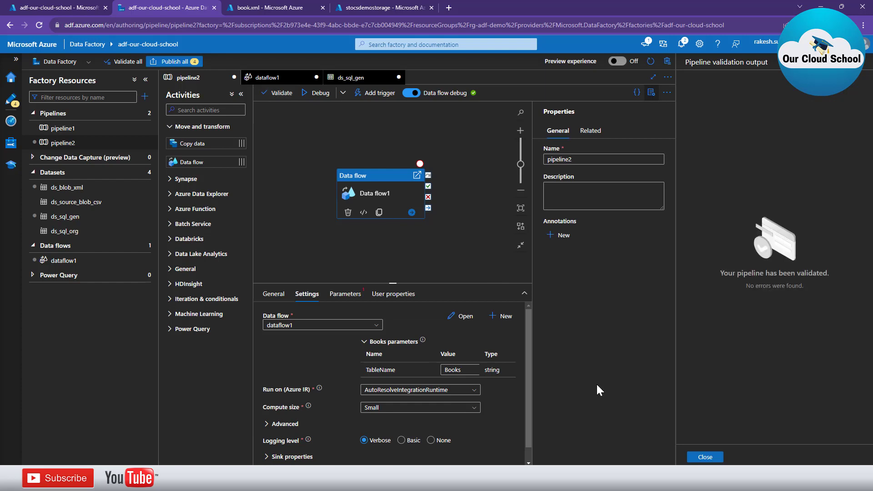
click(712, 459)
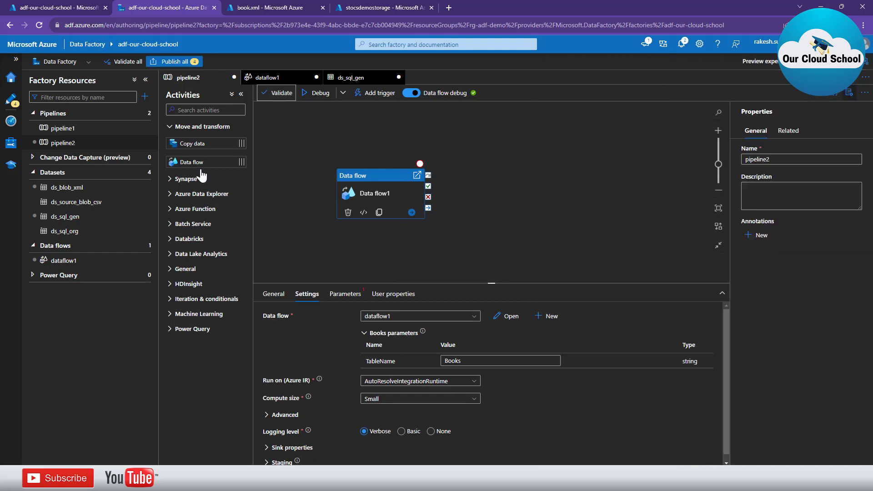
- Run pipeline2 in debug mode and open the data flow details of its Data flow1 activity run
click(145, 80)
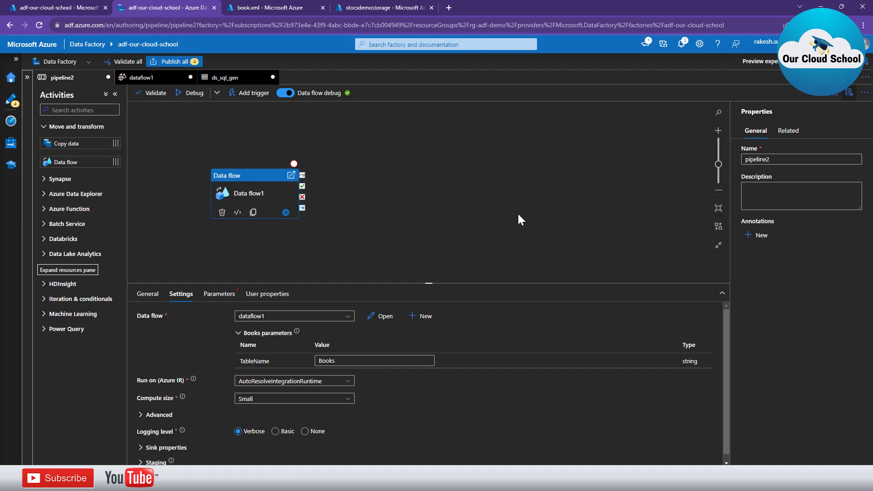
click(189, 97)
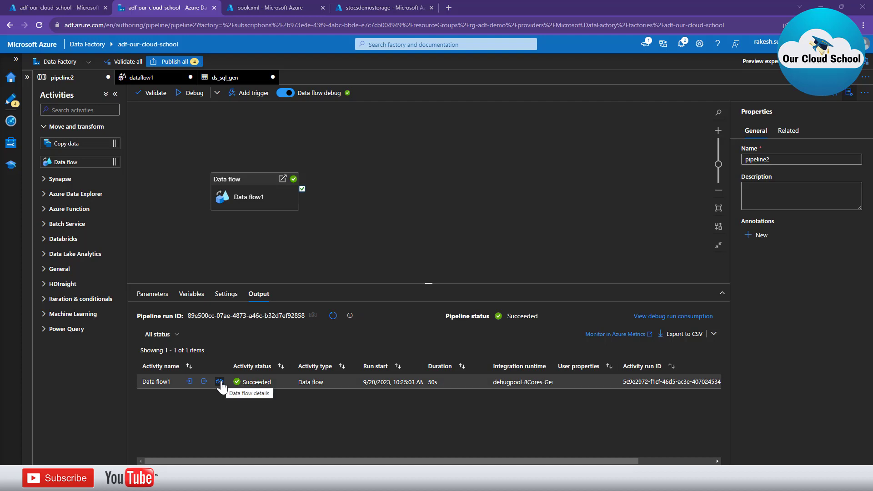
click(220, 383)
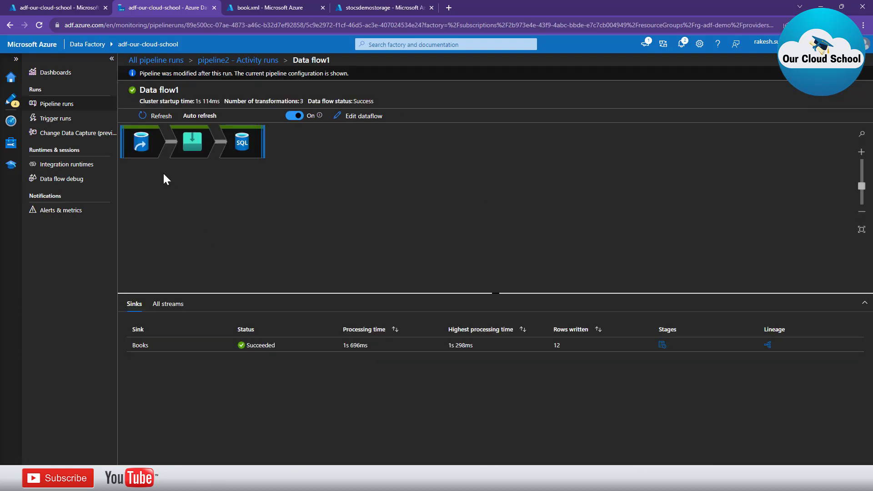
- Examine the run diagnostics of the BookXml source, the FlatXmlAttribute flatten transformation and the Books sink
click(142, 146)
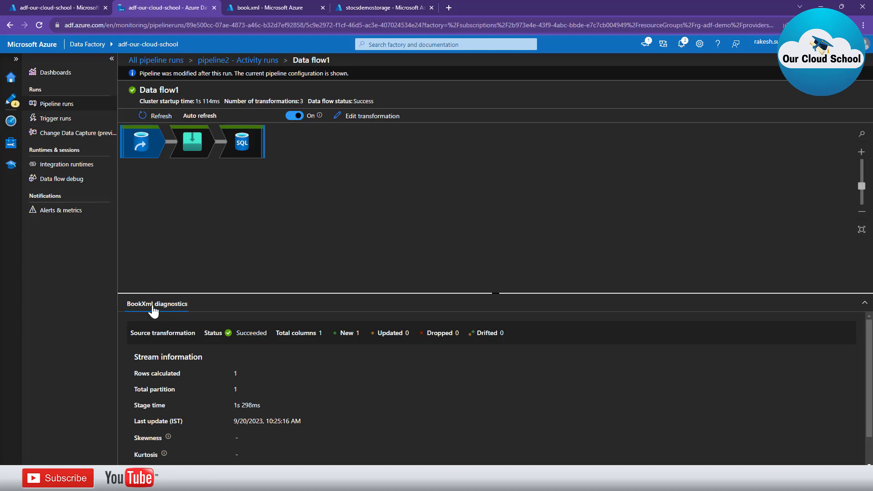
scroll(250, 404, down, 1)
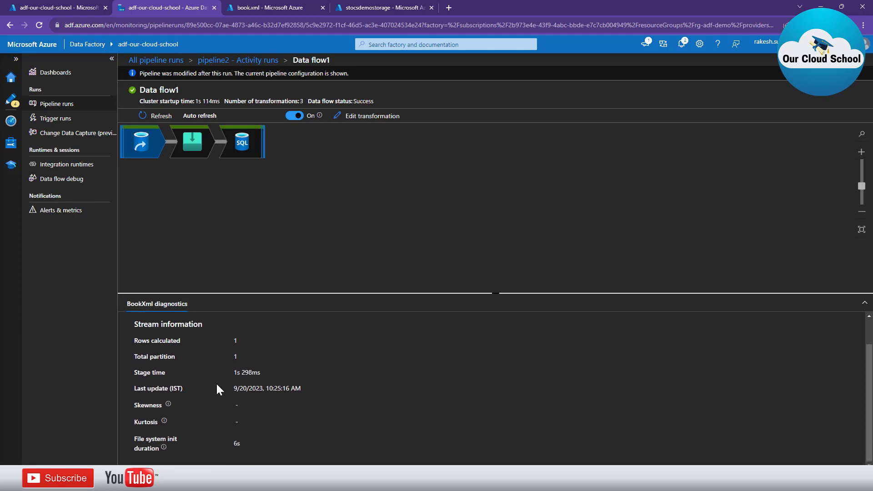
scroll(251, 376, up, 1)
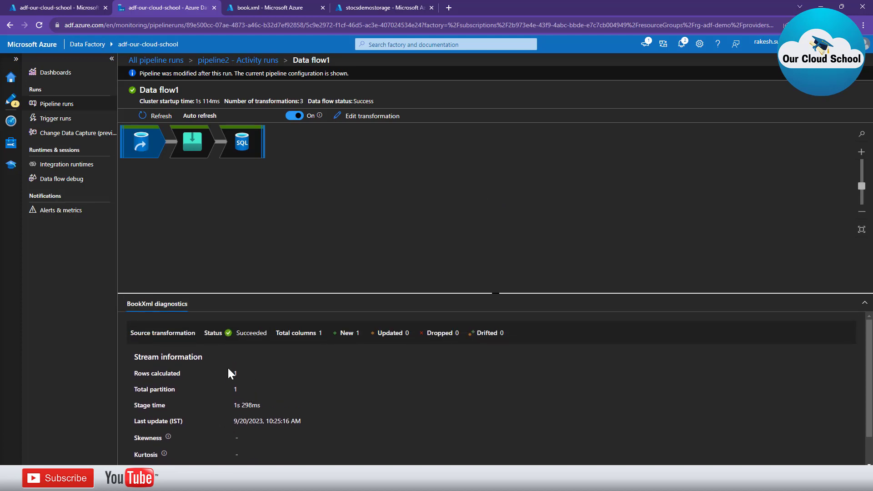
click(193, 139)
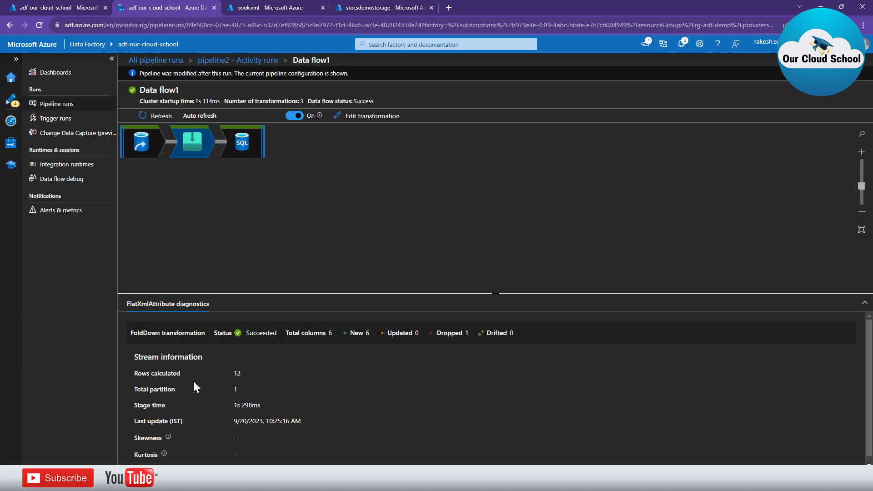
drag(159, 374, 252, 376)
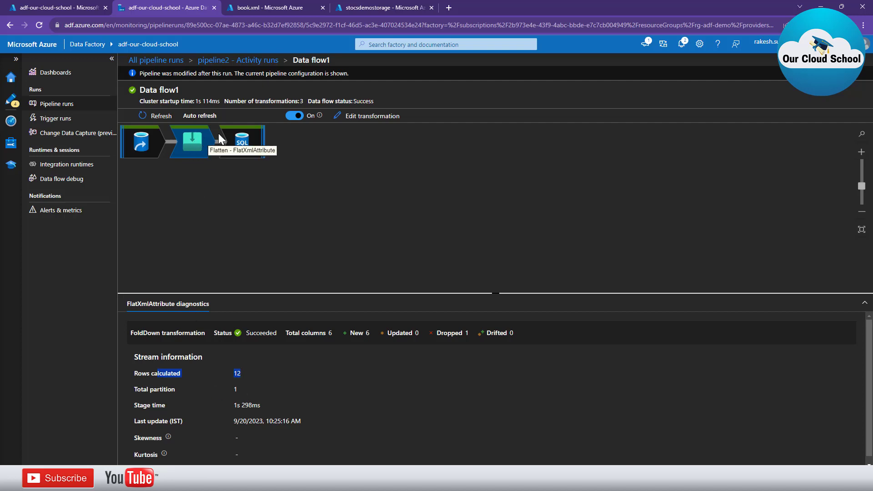
scroll(271, 295, down, 1)
click(243, 150)
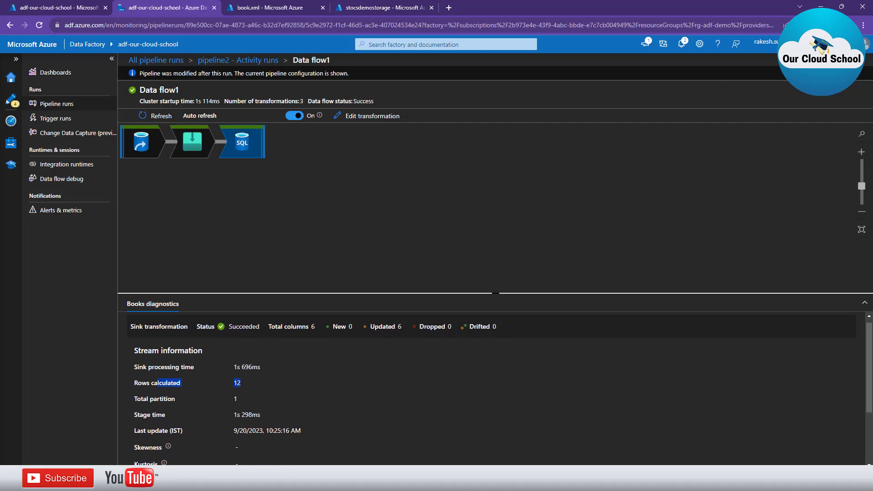
click(261, 383)
- Switch to Azure Data Studio, close the drop table query SQLQuery_1 without saving, and refresh the database's Tables folder
mouse_move(578, 480)
click(578, 434)
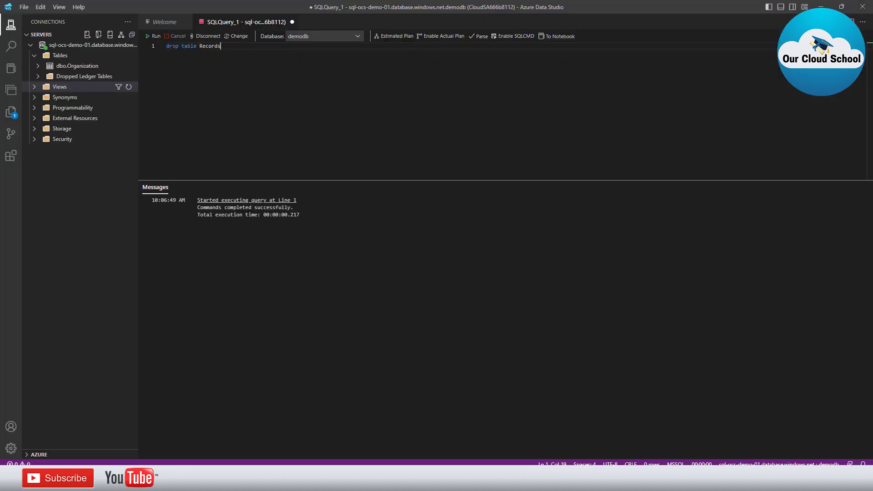
middle_click(242, 23)
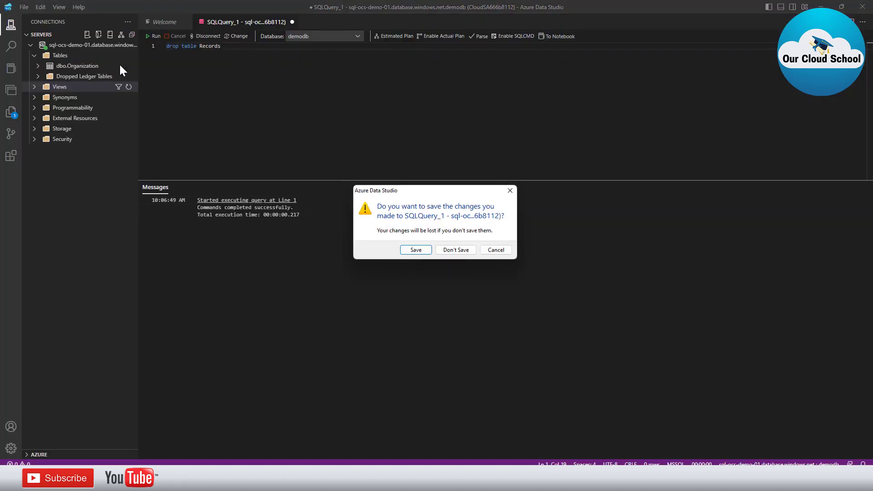
click(453, 250)
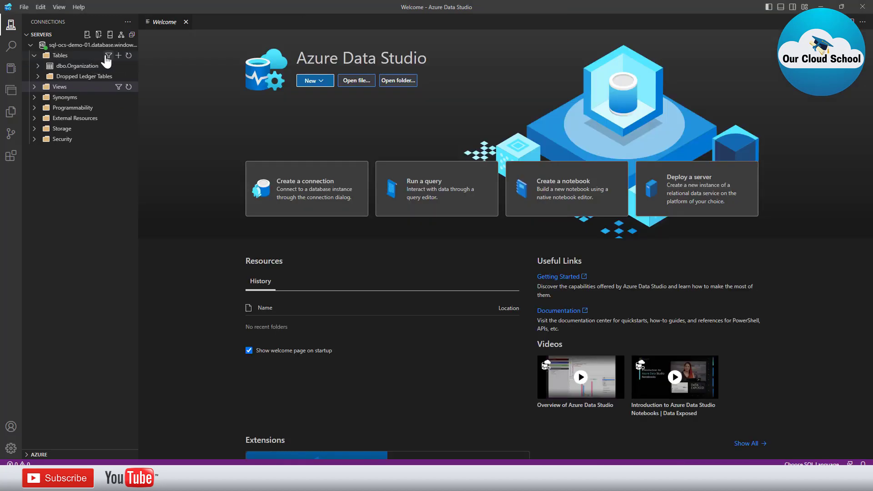
click(95, 55)
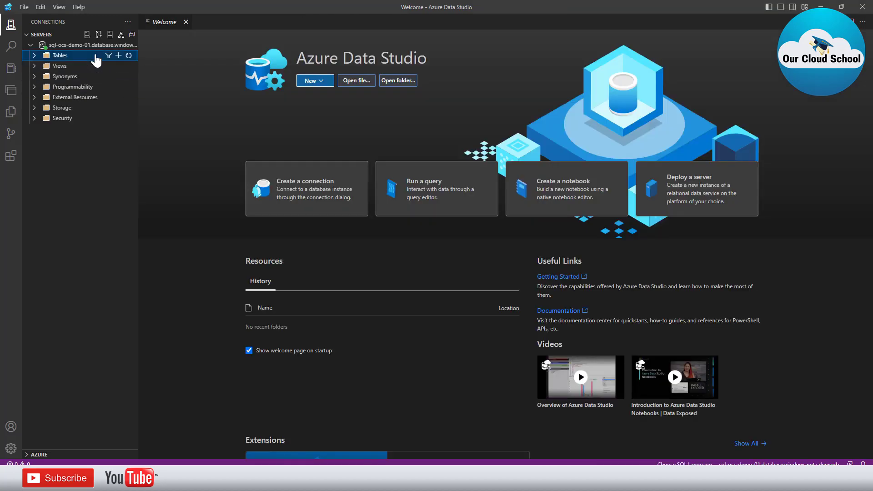
click(129, 56)
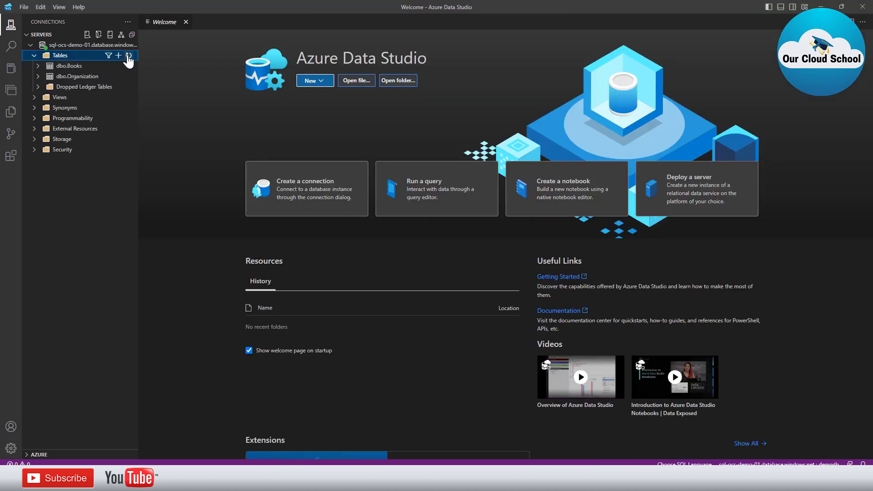
- Expand the columns of the dbo.Books table and query its top 1000 rows
click(70, 66)
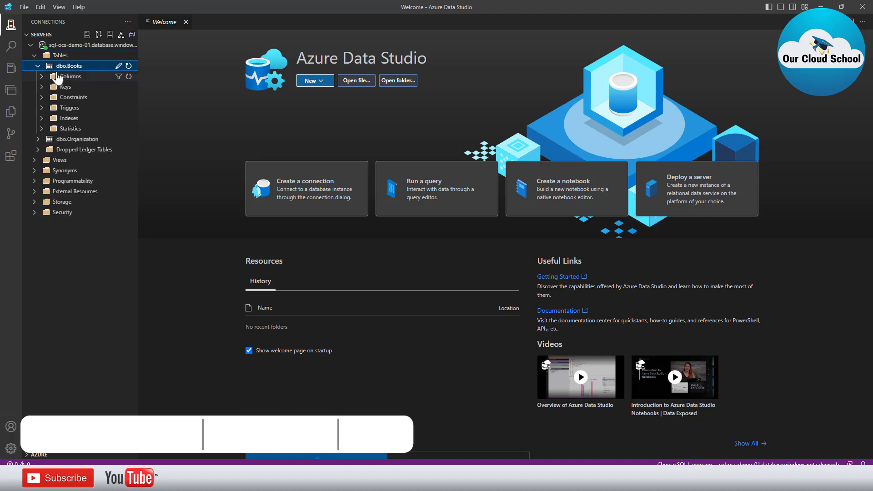
click(41, 77)
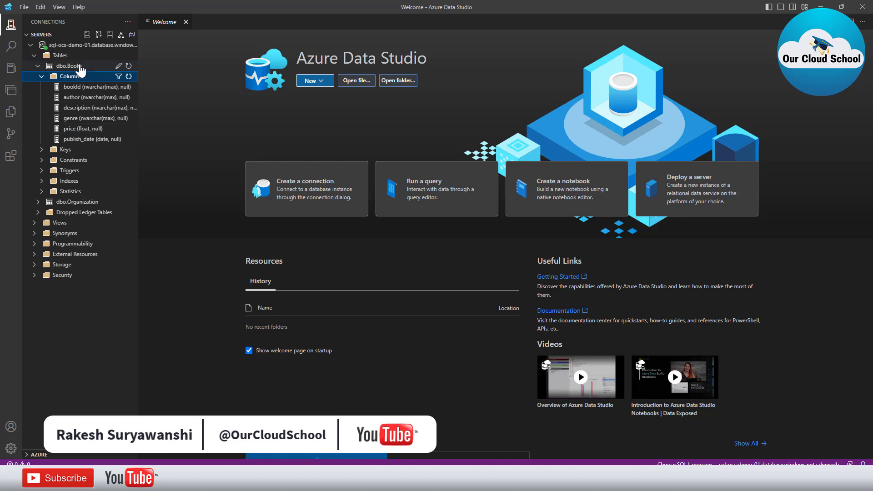
right_click(73, 66)
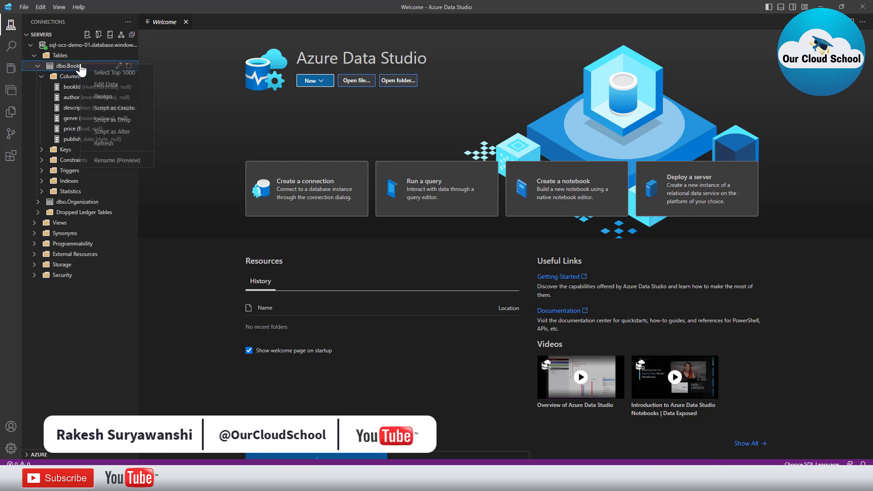
click(125, 77)
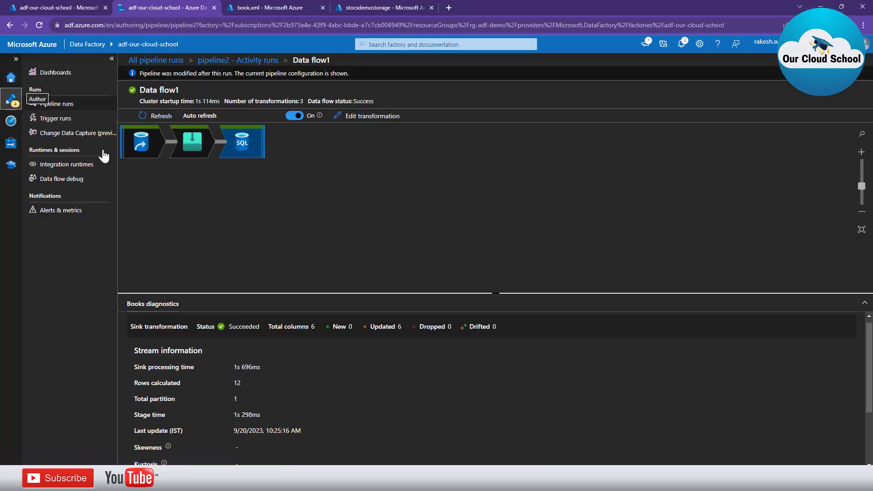
- Switch to the data factory's authoring view and allow upsert as an update method for dataflow1's Books sink
click(10, 99)
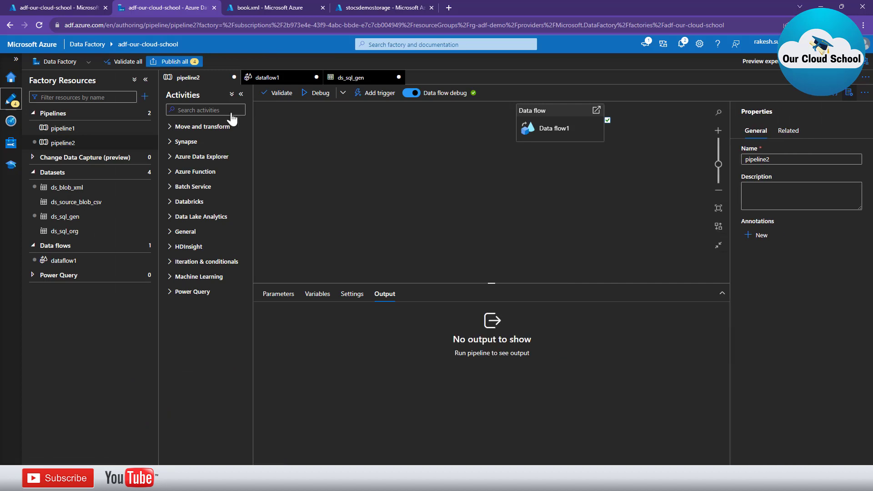
click(276, 82)
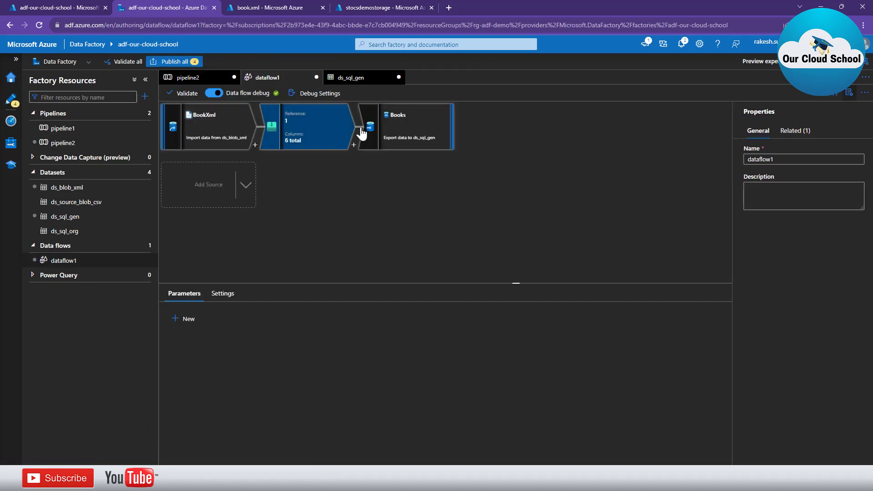
click(384, 132)
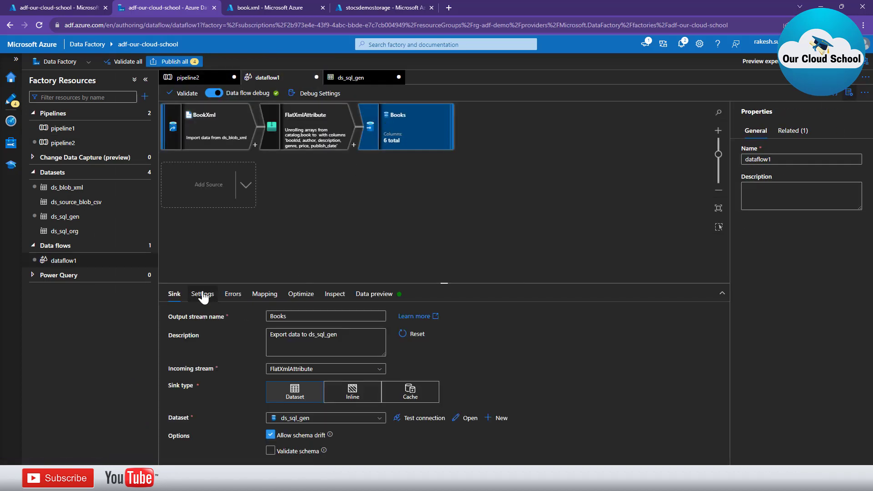
click(203, 295)
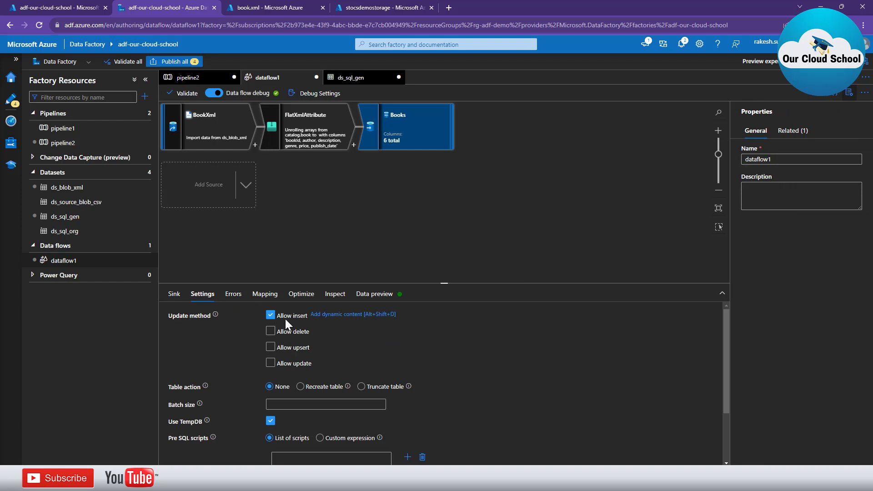
click(271, 348)
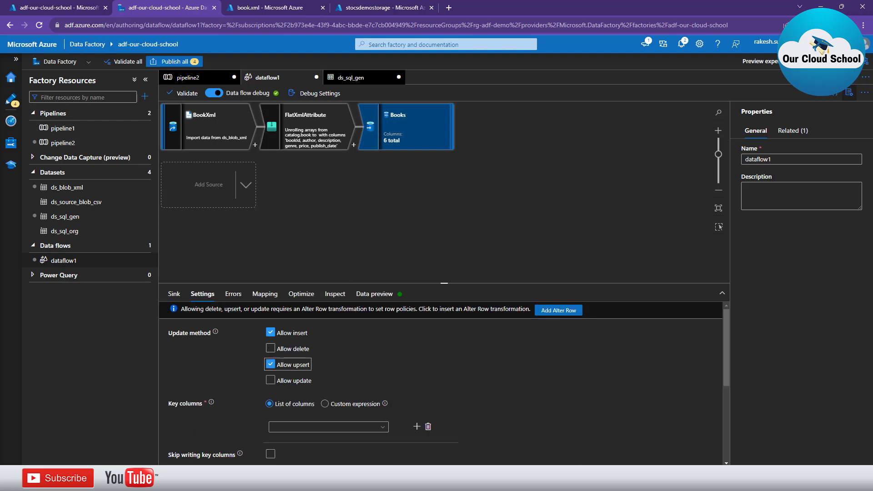
- Switch to Azure Data Studio and examine the bookId column in the dbo.Books query results
click(578, 480)
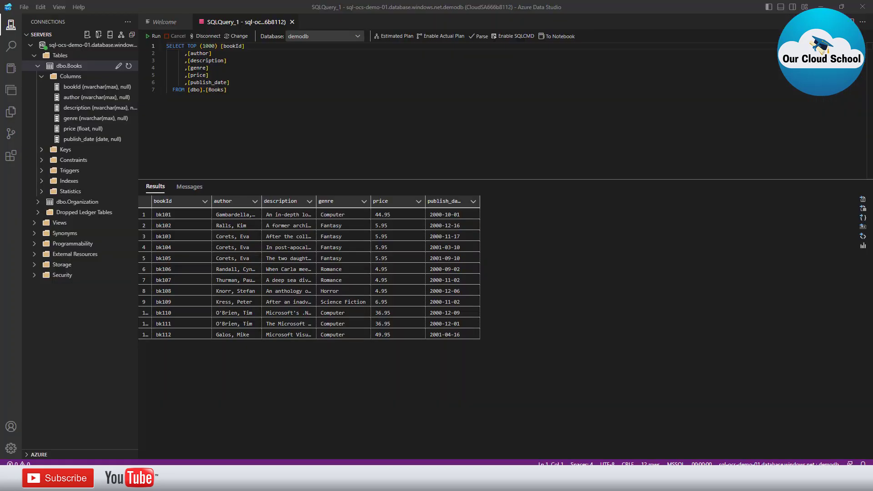
click(173, 214)
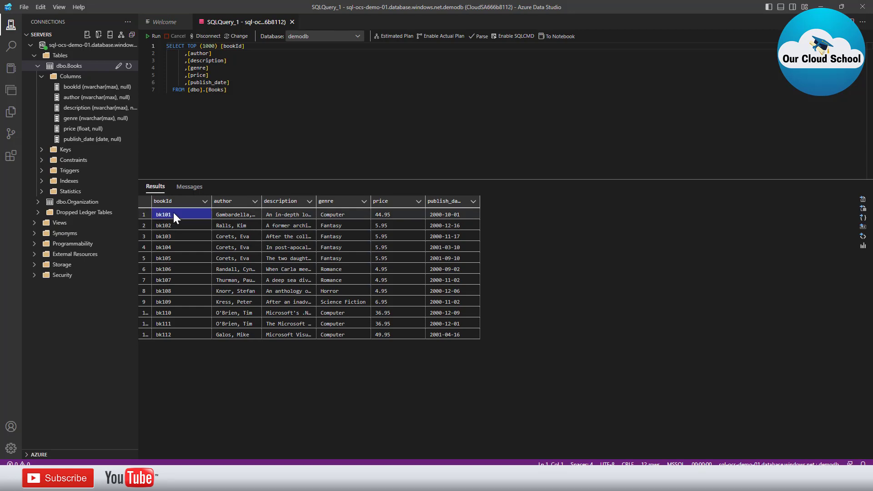